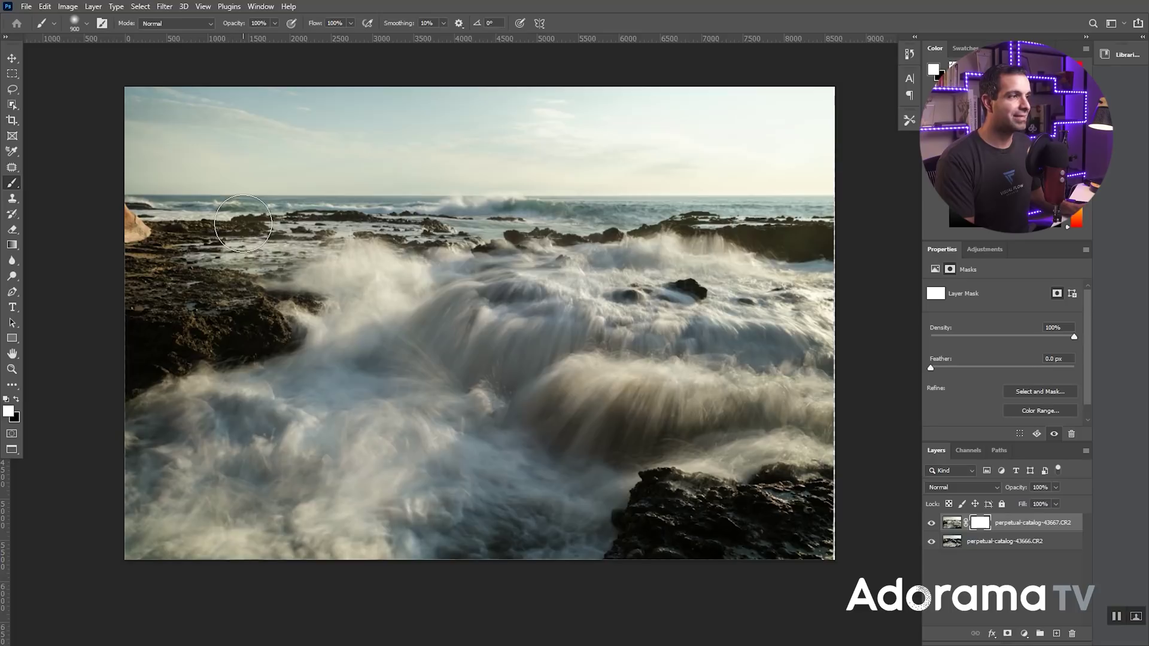
Step: Paint black on the top layer's mask to reveal the couple on the left rocks
{"action": "key", "text": "x"}
{"action": "mouse_move", "coordinate": [241, 245]}
{"action": "left_mouse_down"}
{"action": "mouse_move", "coordinate": [227, 201]}
{"action": "mouse_move", "coordinate": [229, 284]}
{"action": "mouse_move", "coordinate": [238, 230]}
{"action": "mouse_move", "coordinate": [239, 282]}
{"action": "left_mouse_up"}
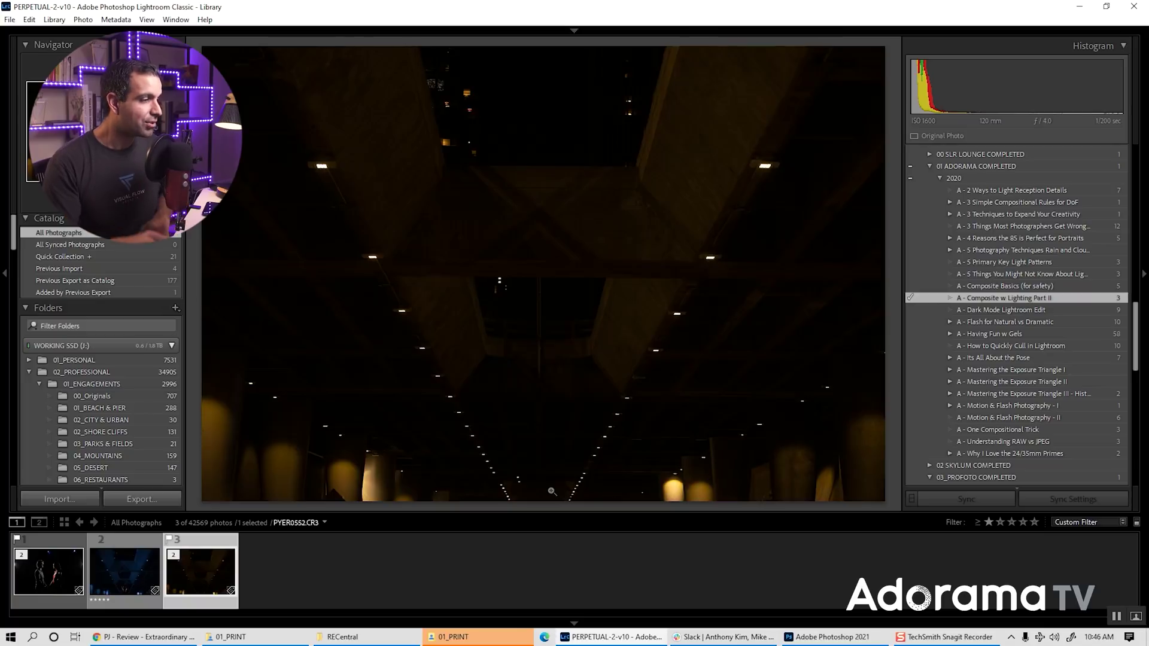
Step: Load the backlit couple photo PYER0531.CR3 from the filmstrip
{"action": "left_click", "coordinate": [45, 581]}
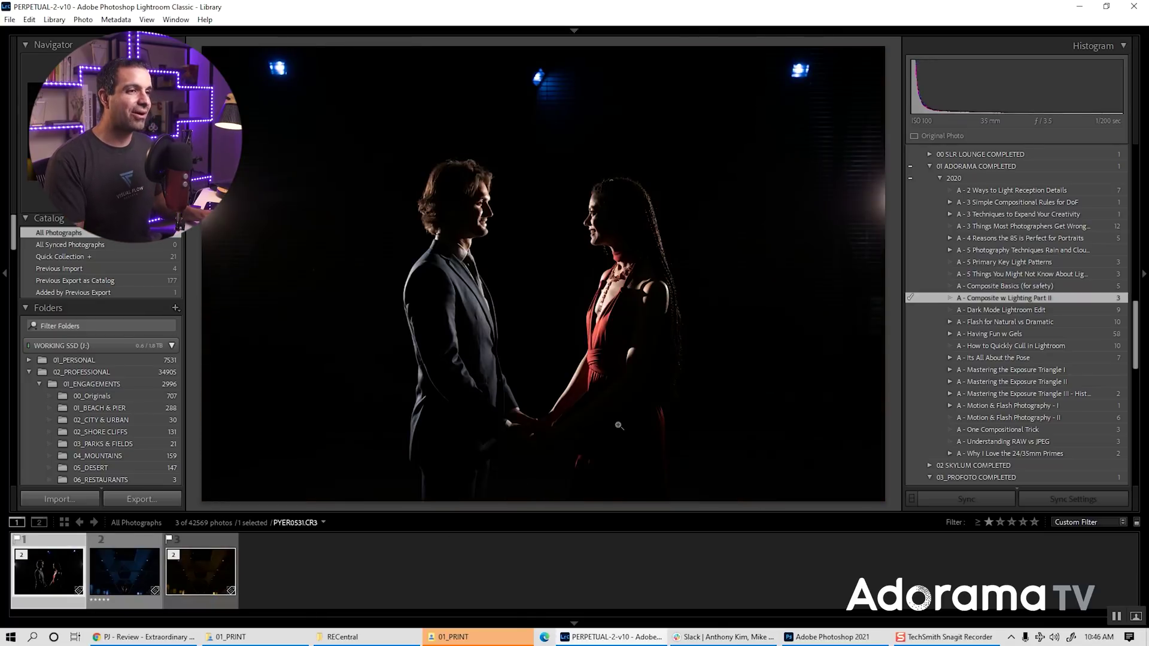
Step: Fill the screen, show the info overlay, and open the couple photo in Develop
{"action": "key", "text": "shift+f"}
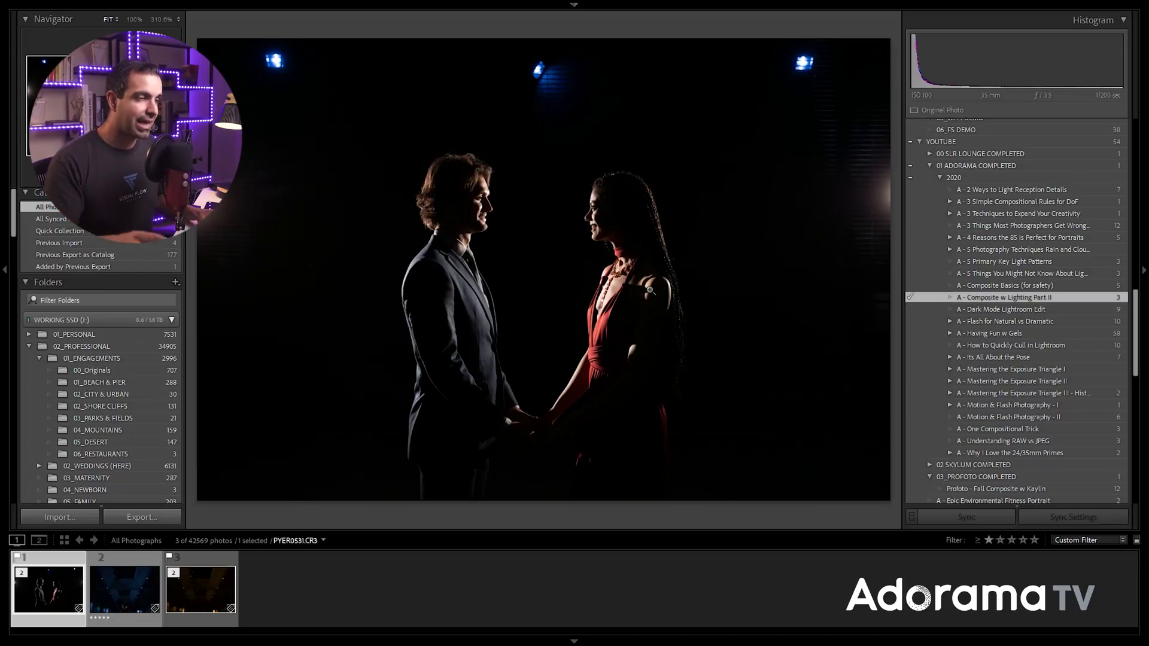
{"action": "key", "text": "i"}
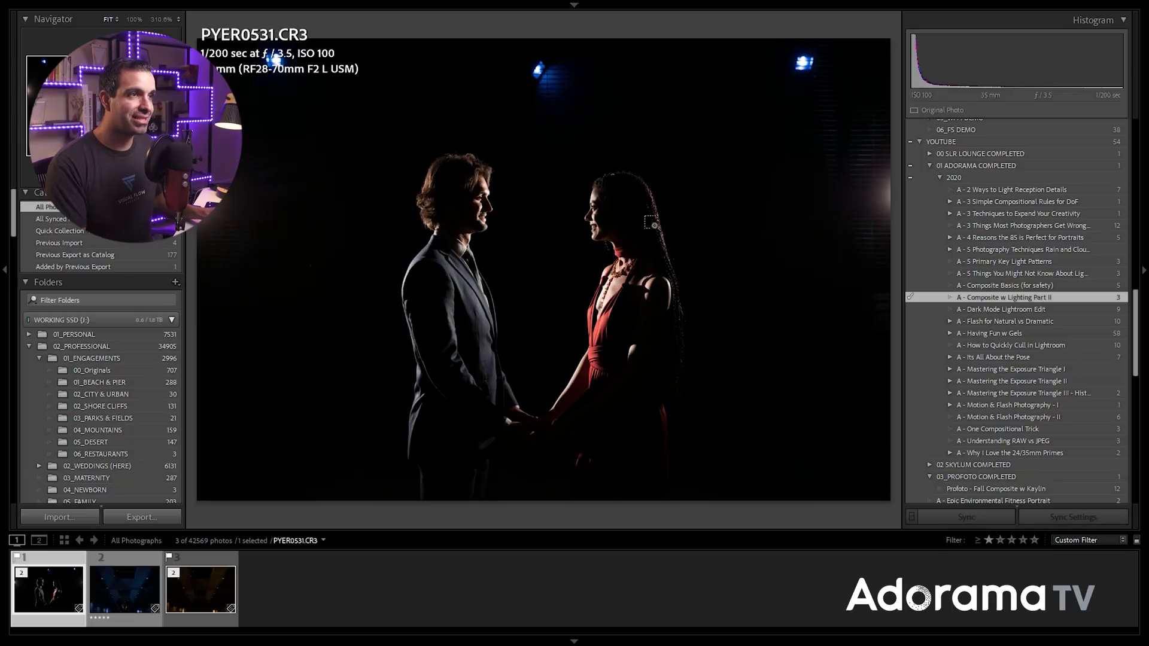
{"action": "key", "text": "ctrl+shift+e"}
{"action": "key", "text": "Escape"}
{"action": "key", "text": "d"}
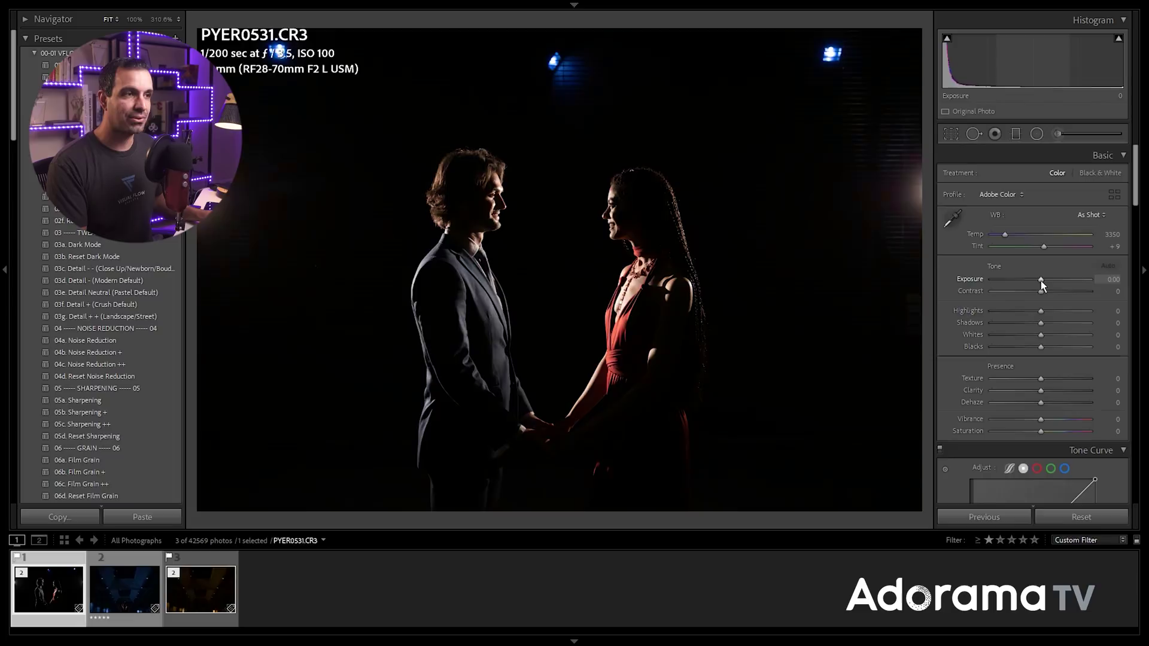
{"action": "left_click_drag", "start_coordinate": [1040, 281], "coordinate": [1075, 281]}
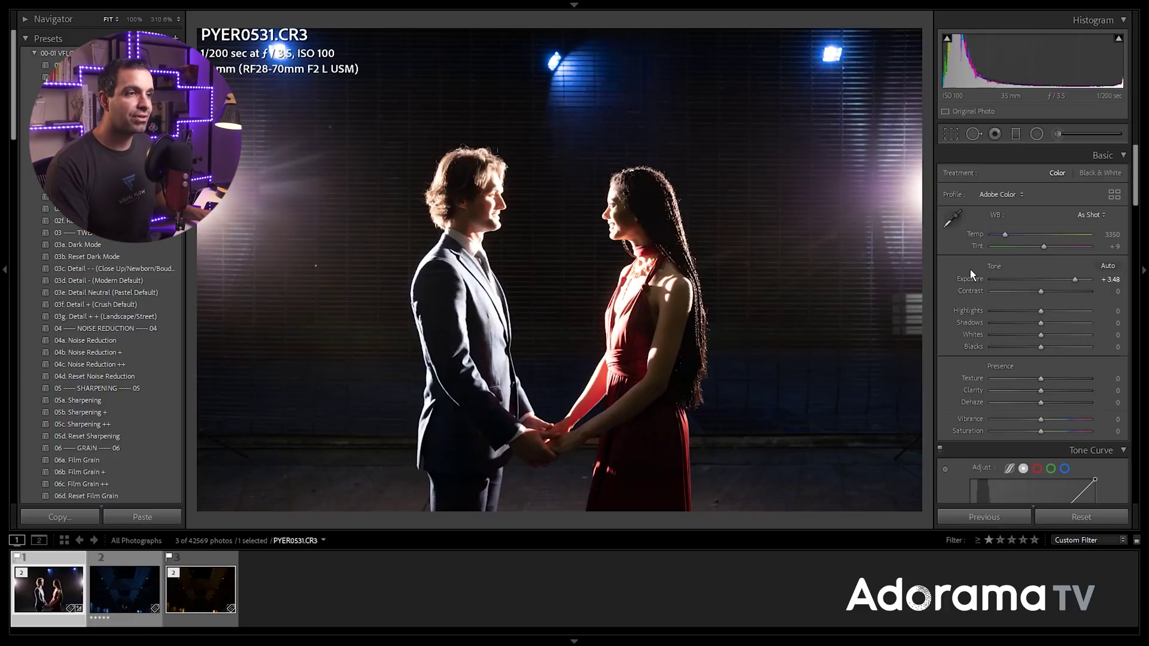
{"action": "double_click", "coordinate": [970, 272]}
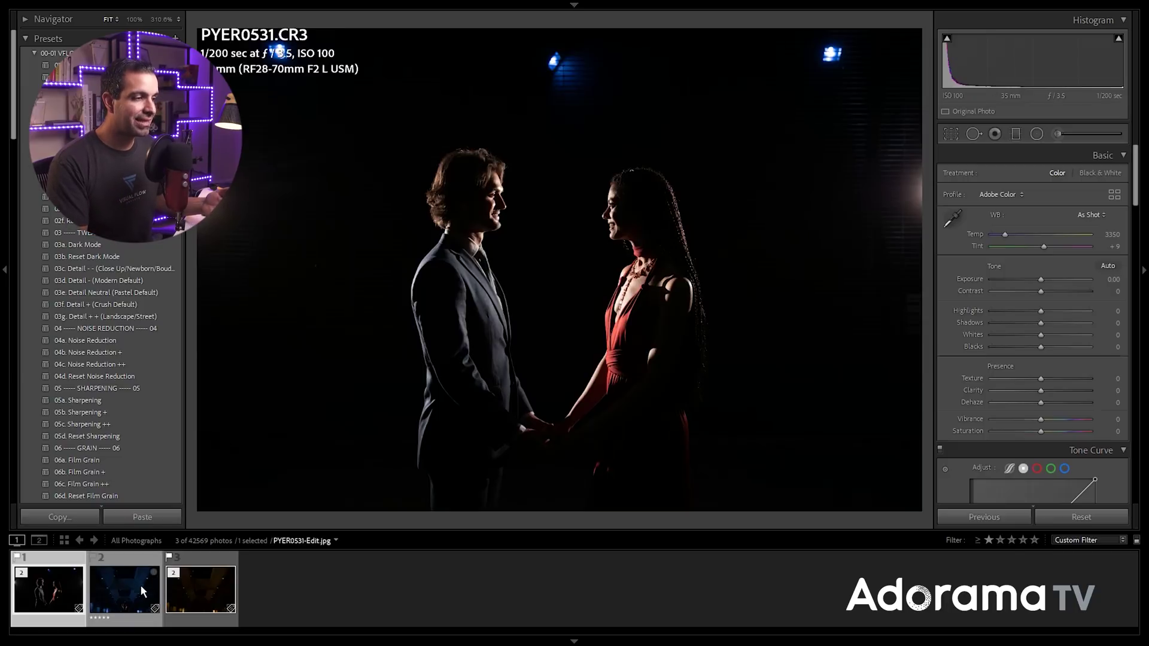
{"action": "left_click", "coordinate": [193, 586]}
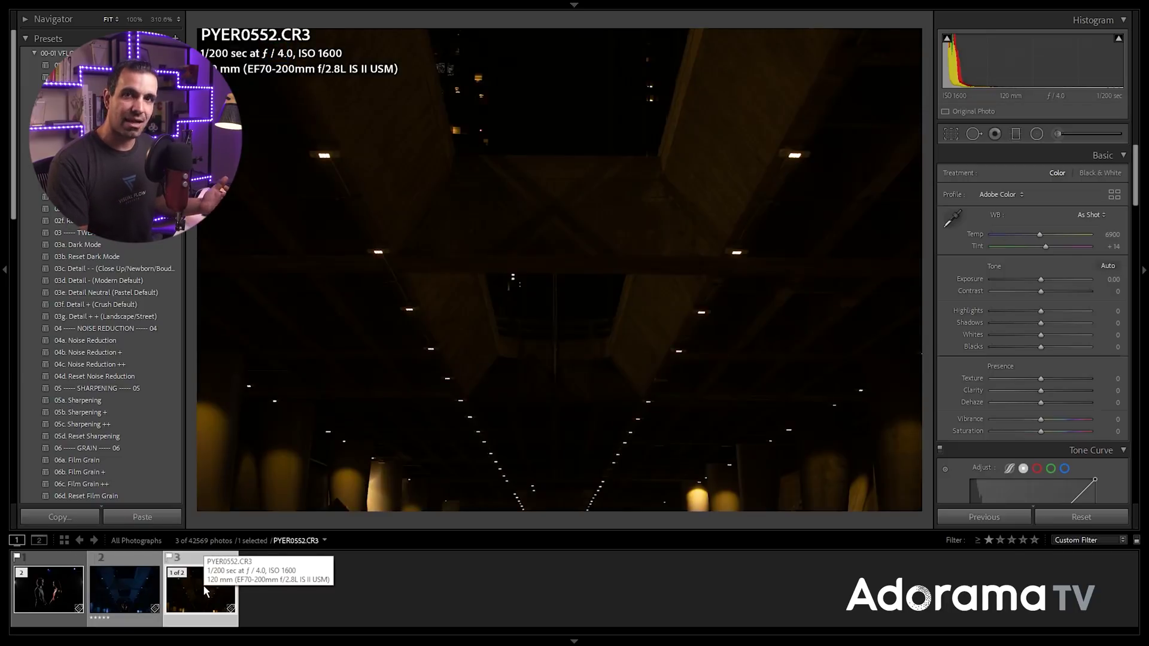
{"action": "left_click", "coordinate": [48, 594]}
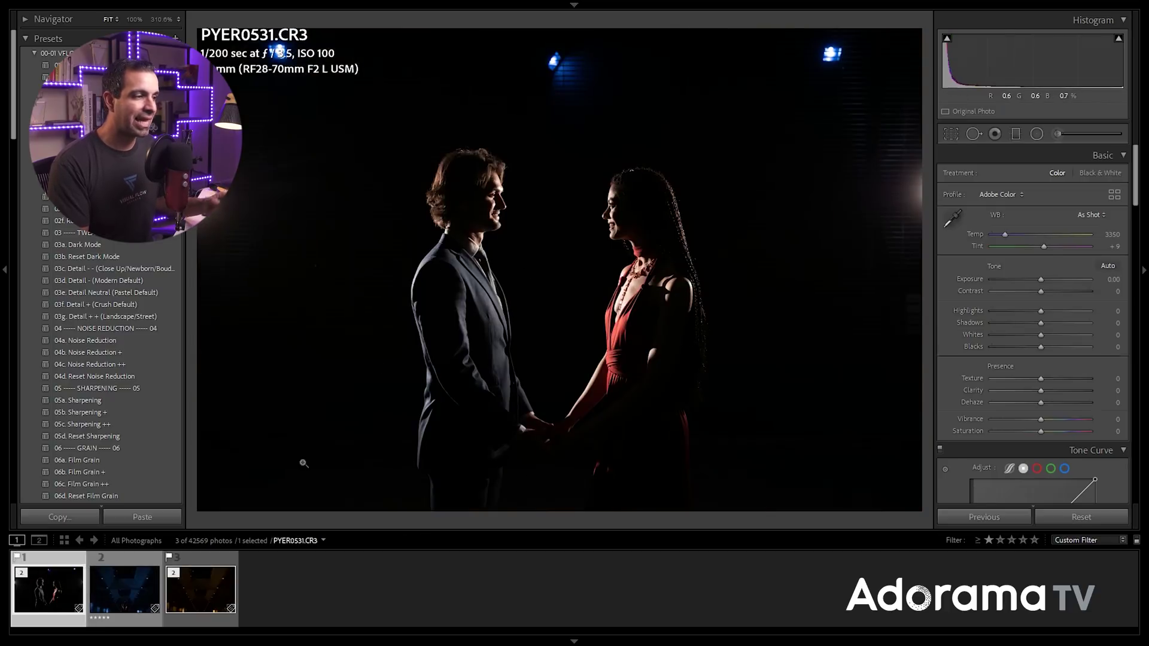
{"action": "left_click", "coordinate": [196, 600]}
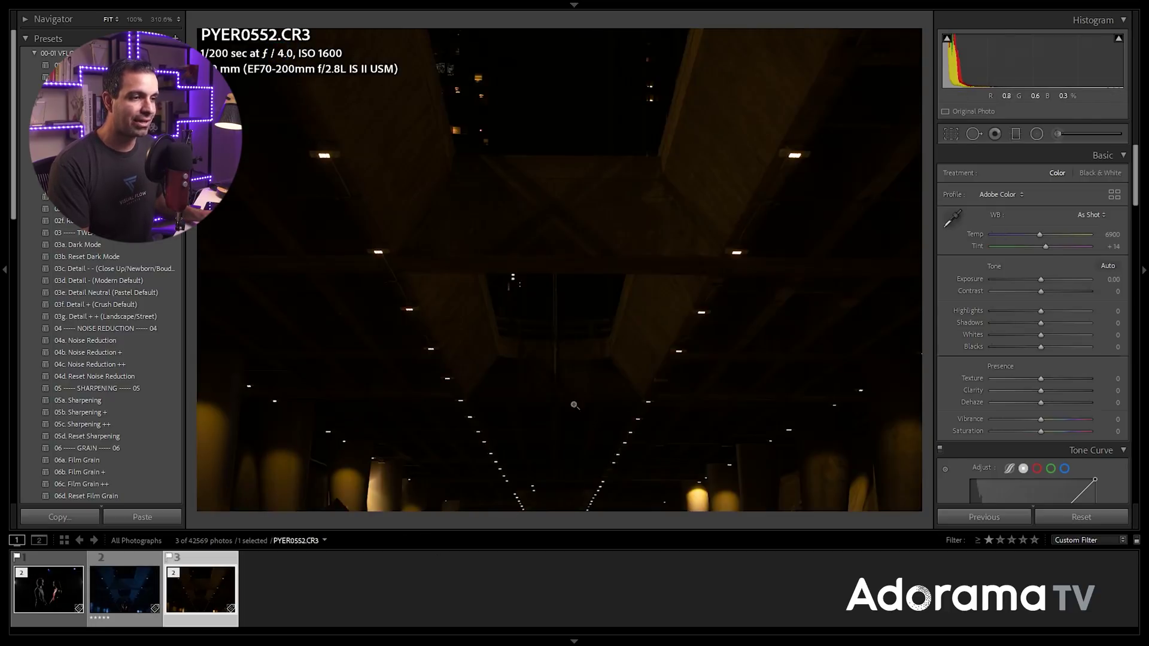
{"action": "left_click", "coordinate": [82, 600]}
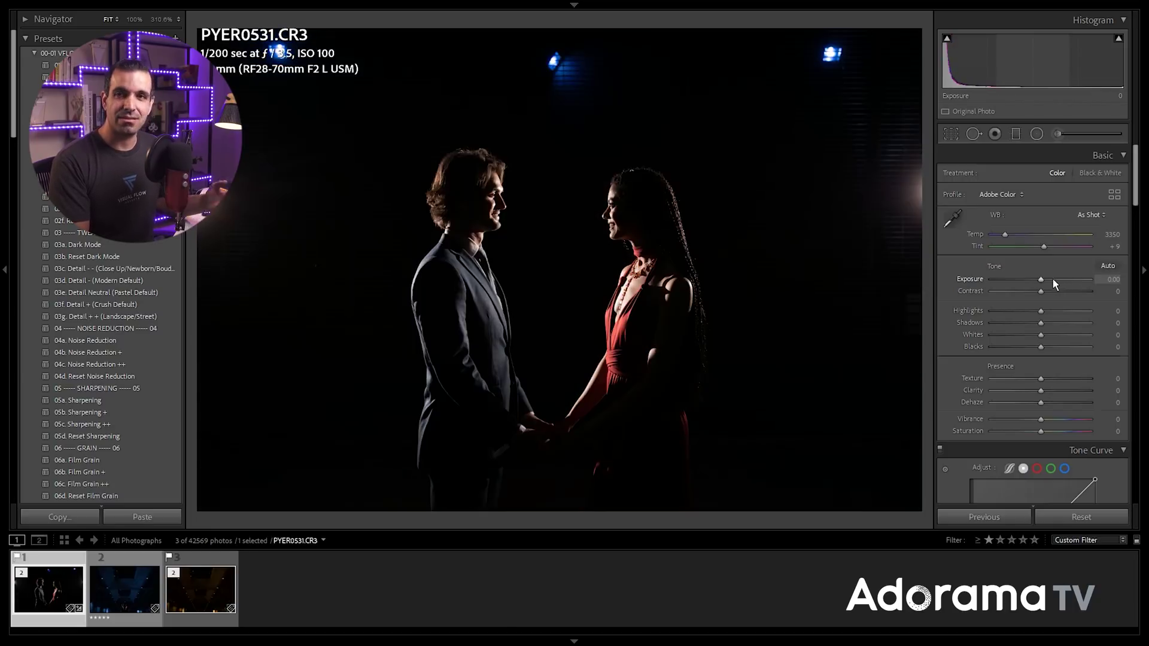
Step: Turn on clipping warnings, test darker Shadows and Blacks, then undo those changes
{"action": "key", "text": "j"}
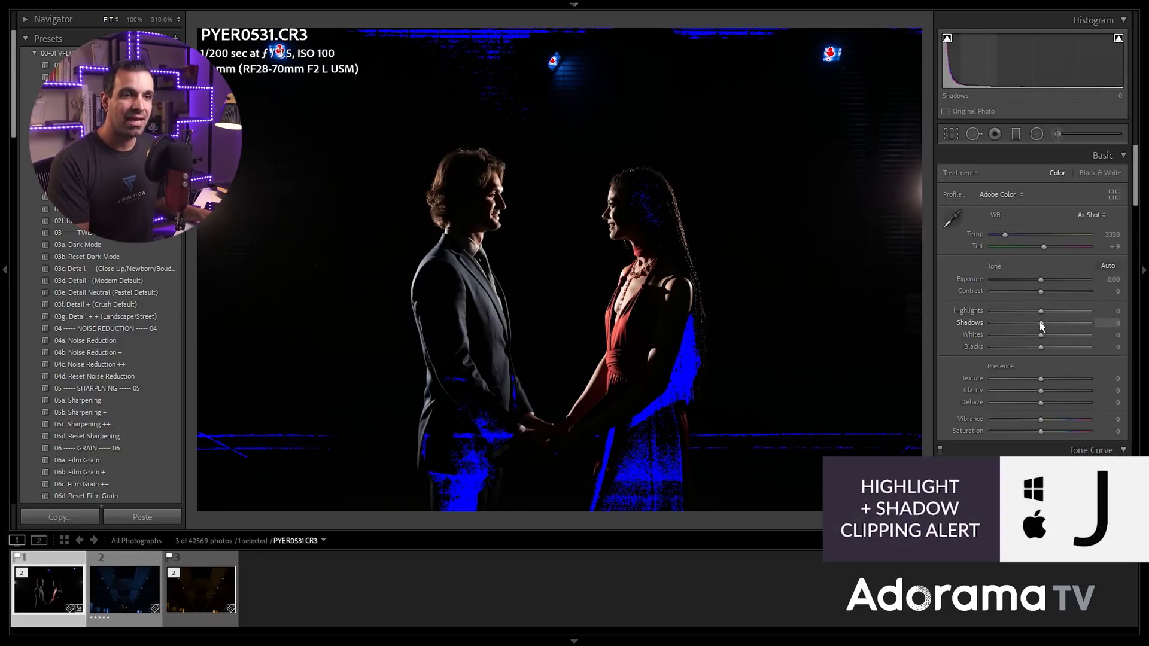
{"action": "left_click_drag", "start_coordinate": [1041, 323], "coordinate": [1029, 346]}
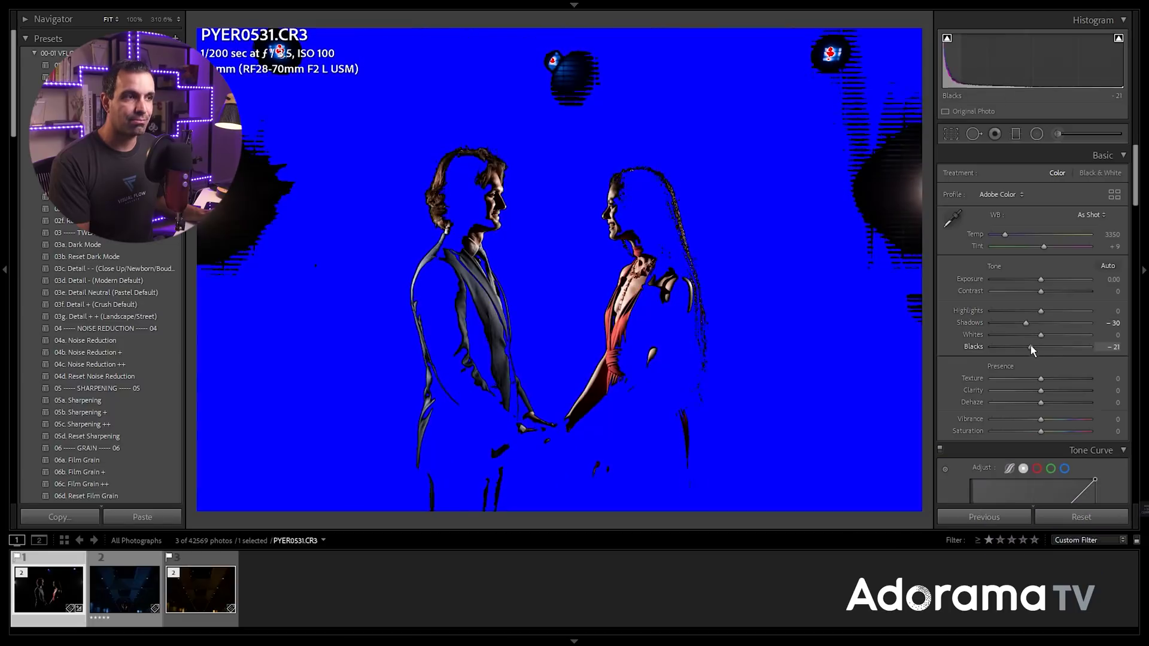
{"action": "key", "text": "ctrl+z"}
{"action": "key", "text": "ctrl+z"}
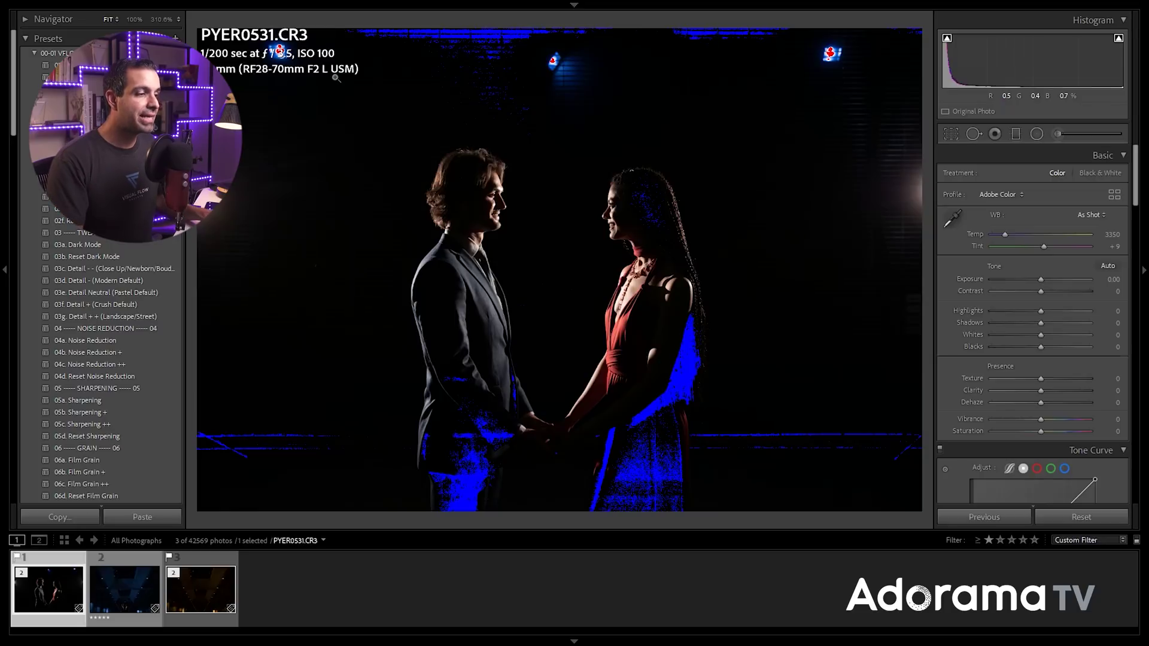
Step: Compare the blue hall, underpass and couple photos, then switch clipping warnings off
{"action": "left_click", "coordinate": [134, 576]}
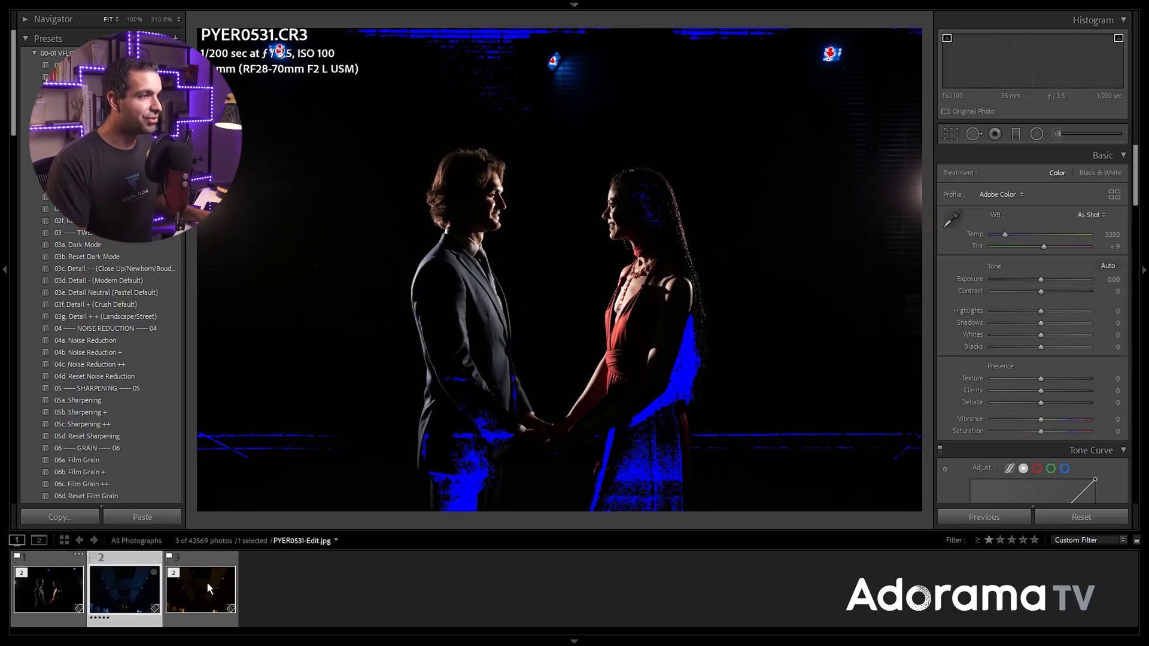
{"action": "left_click", "coordinate": [207, 582]}
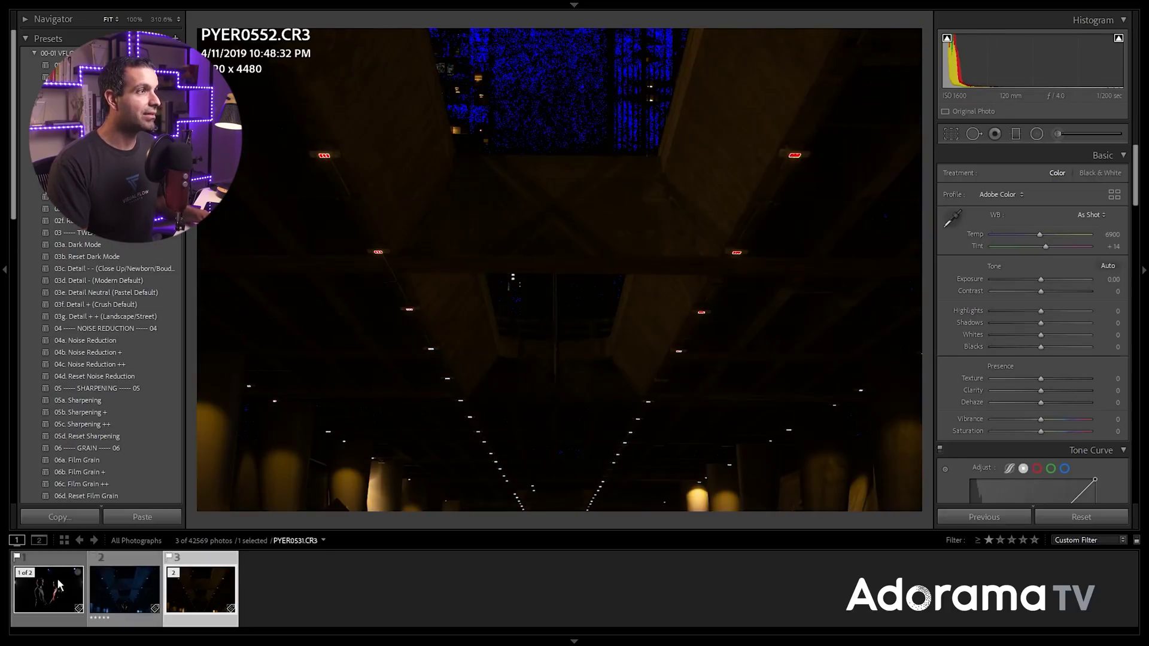
{"action": "left_click", "coordinate": [57, 589]}
{"action": "left_click", "coordinate": [186, 587]}
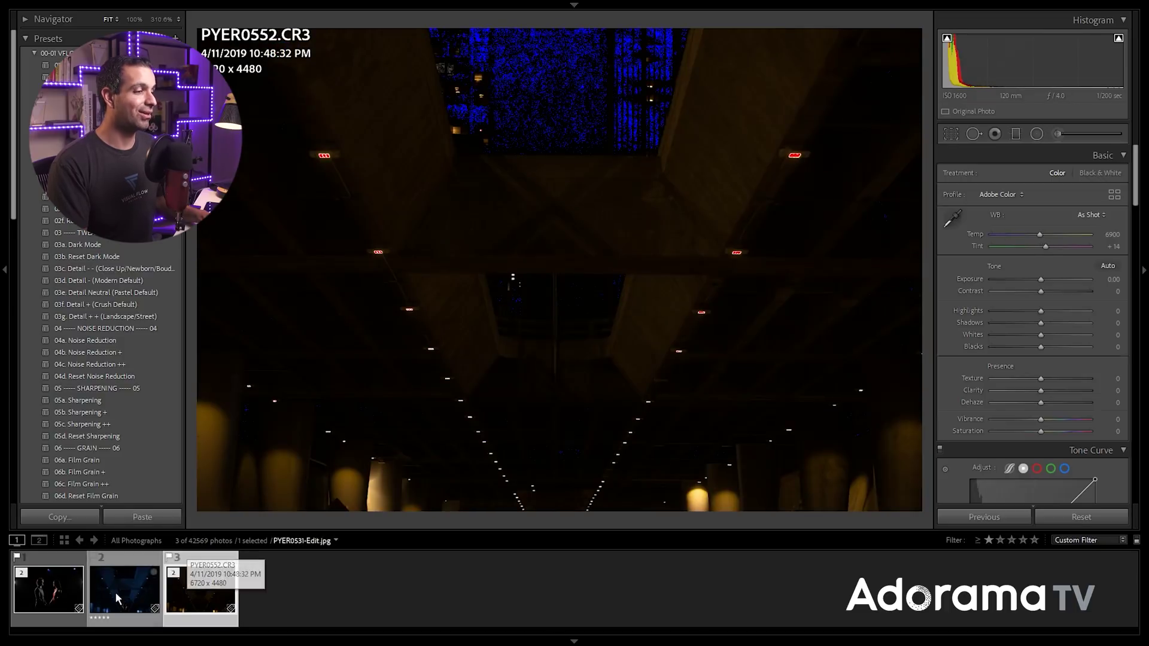
{"action": "left_click", "coordinate": [57, 589]}
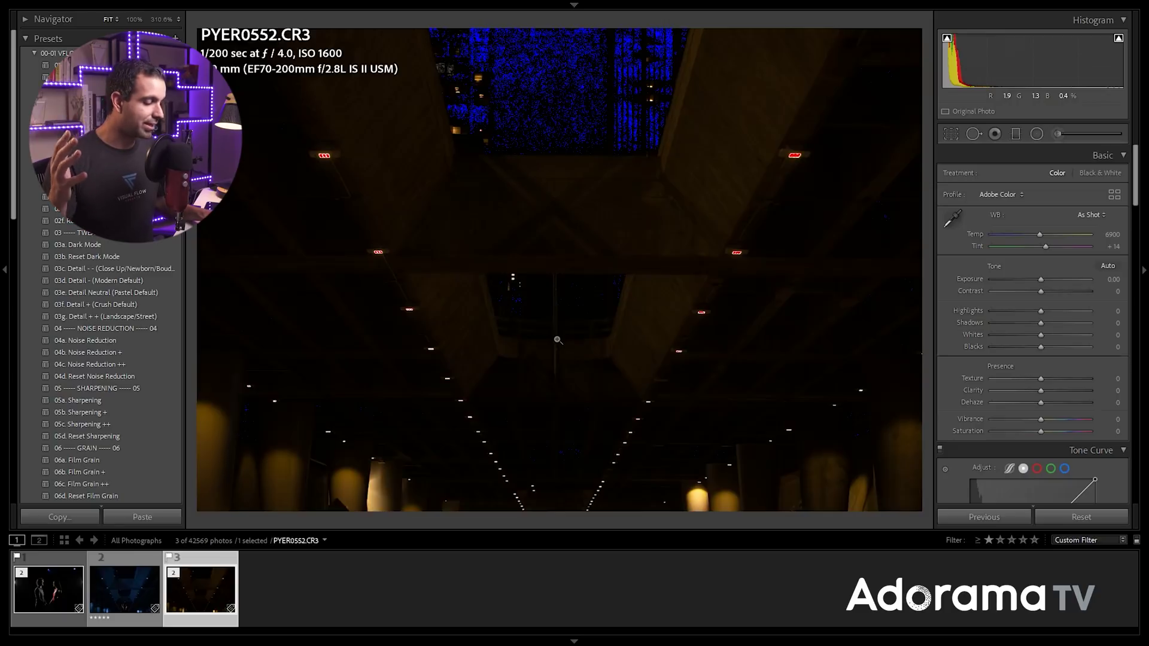
{"action": "key", "text": "j"}
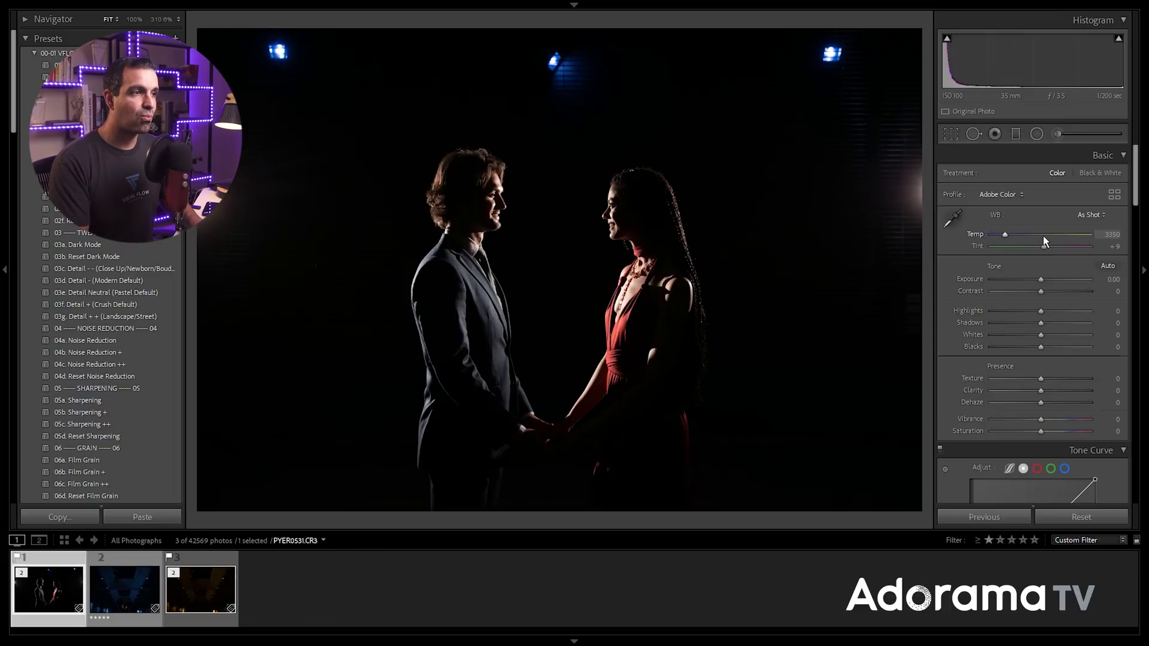
Step: Set Temp 3600, Exposure +0.23, Shadows +20, Blacks +50 and Contrast -20, hiding clipping
{"action": "key", "text": "Up"}
{"action": "key", "text": "Up"}
{"action": "key", "text": "Up"}
{"action": "key", "text": "Up"}
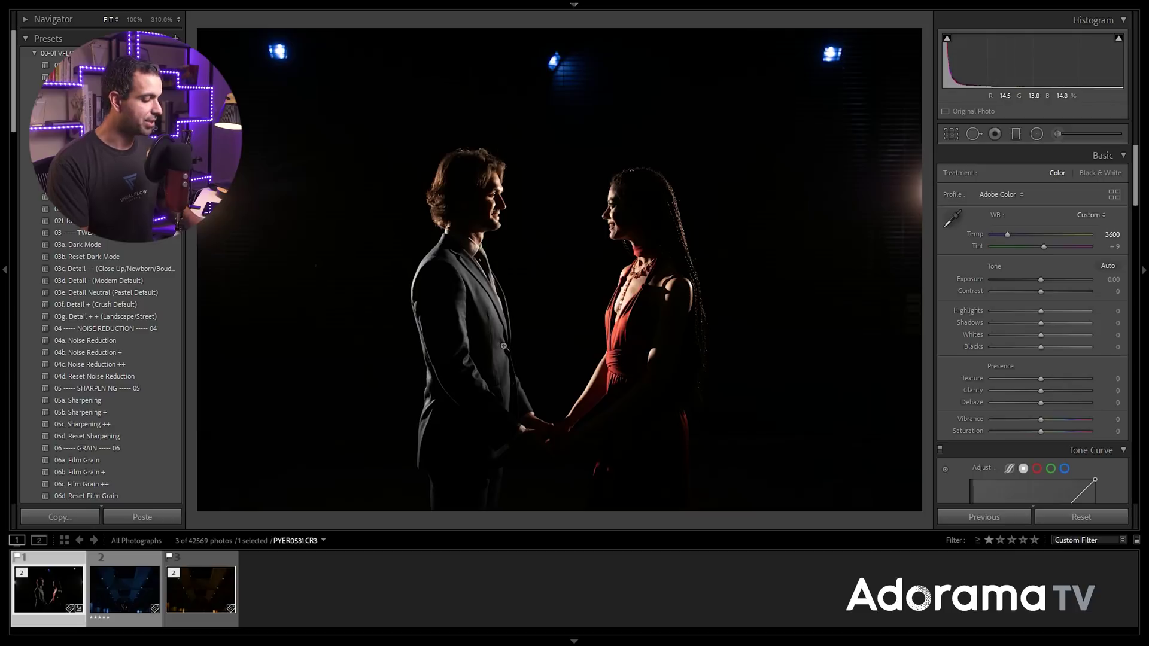
{"action": "key", "text": "Up"}
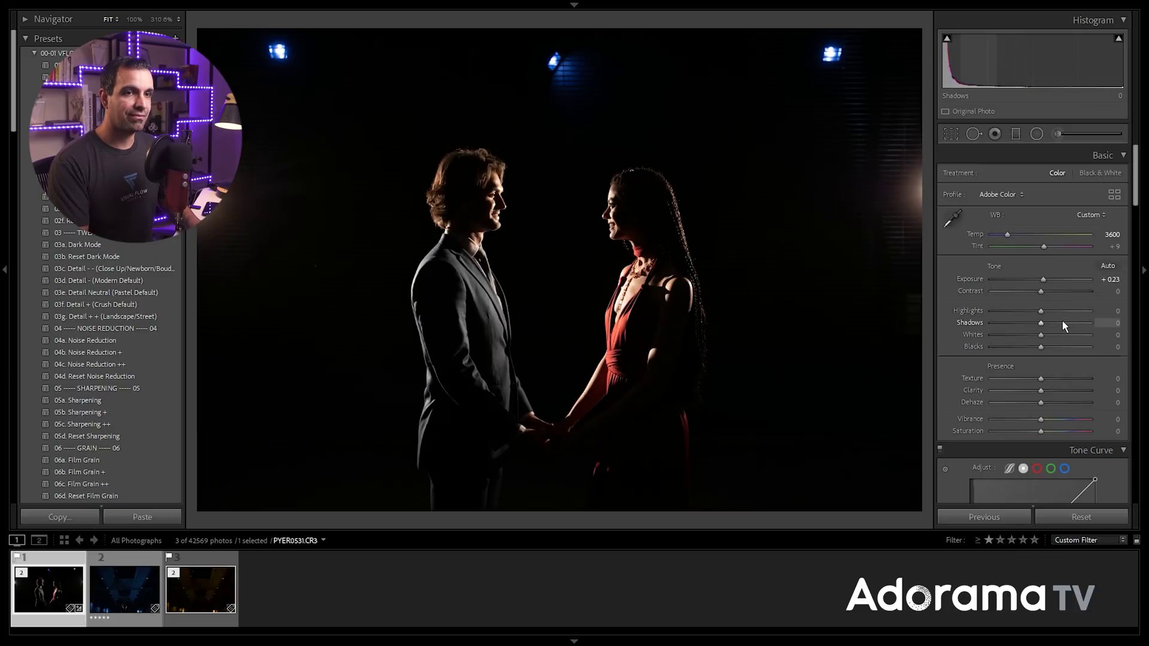
{"action": "key", "text": "Up"}
{"action": "key", "text": "Up"}
{"action": "key", "text": "Up"}
{"action": "key", "text": "Up"}
{"action": "key", "text": "Up"}
{"action": "key", "text": "Up"}
{"action": "key", "text": "Up"}
{"action": "key", "text": "Up"}
{"action": "key", "text": "Up"}
{"action": "key", "text": "Up"}
{"action": "key", "text": "Up"}
{"action": "key", "text": "Up"}
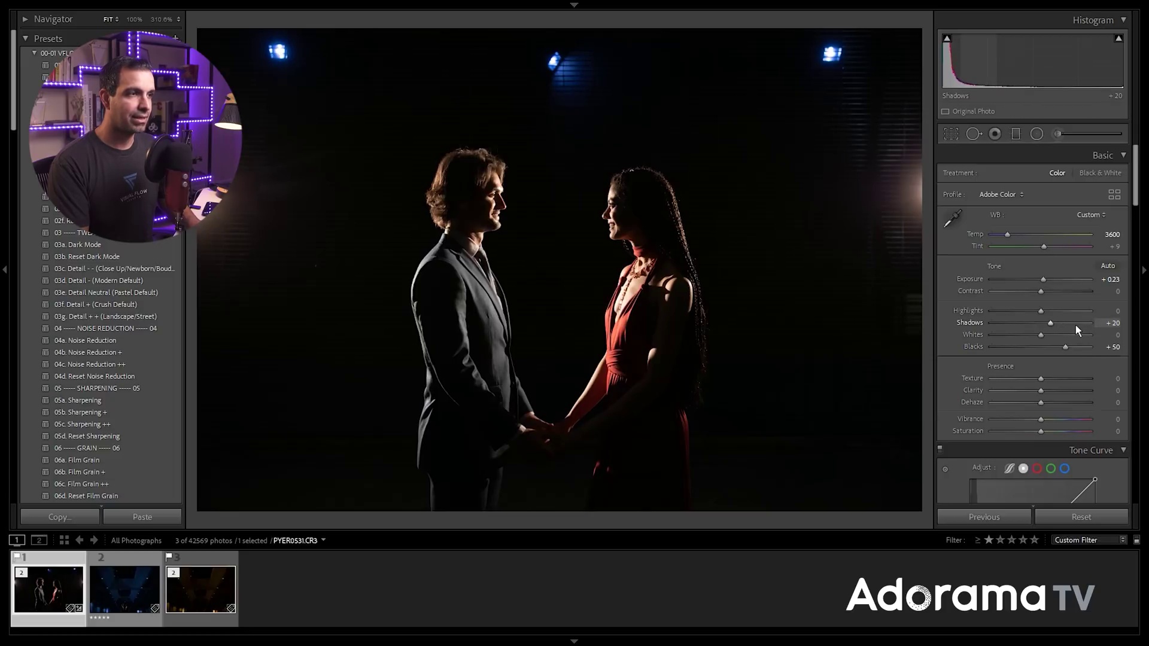
{"action": "key", "text": "Down"}
{"action": "key", "text": "Down"}
{"action": "key", "text": "Down"}
{"action": "key", "text": "Down"}
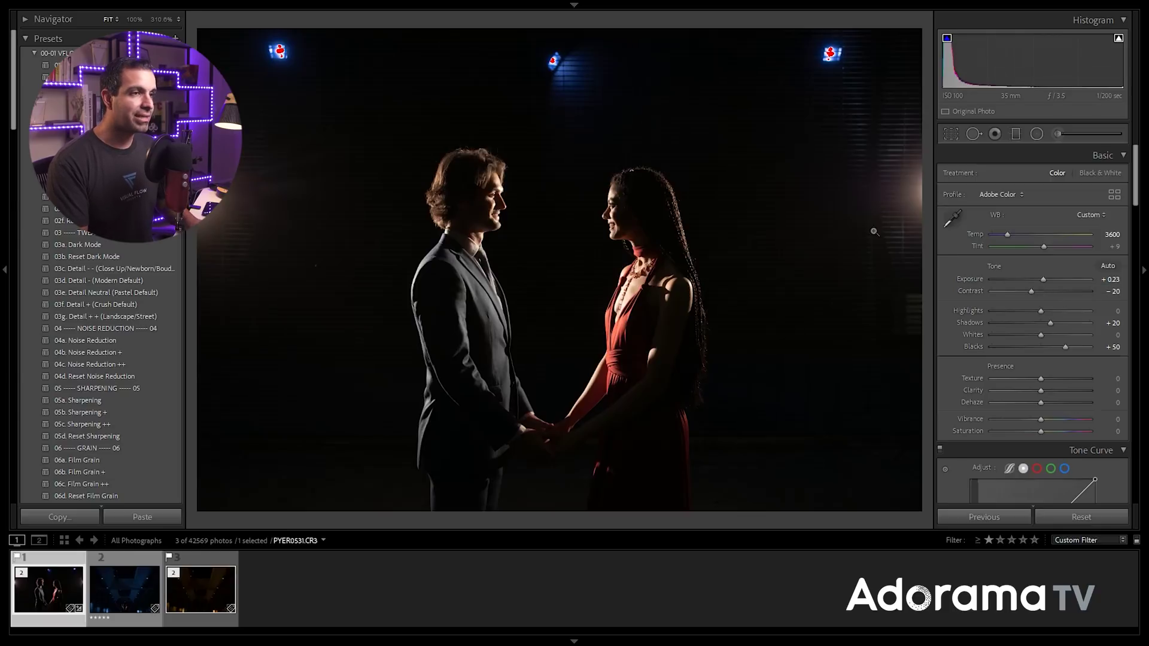
{"action": "key", "text": "j"}
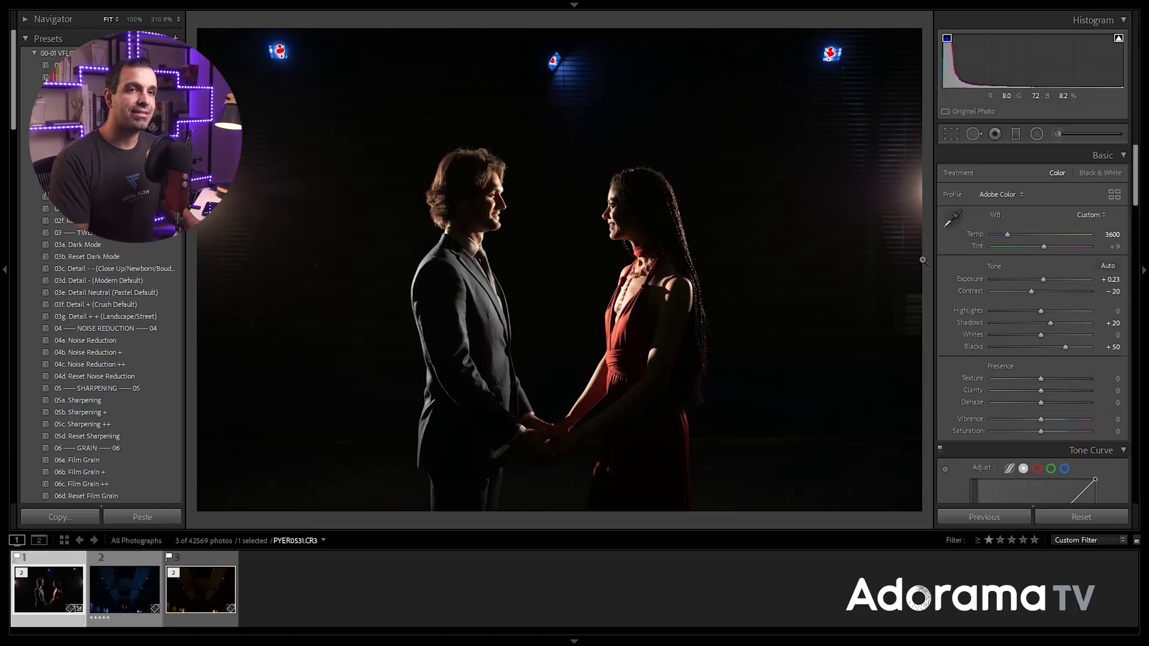
Step: Paint the right edge with a '00d - Burn (Black Out)' Adjustment Brush at size 17
{"action": "left_click", "coordinate": [1065, 133]}
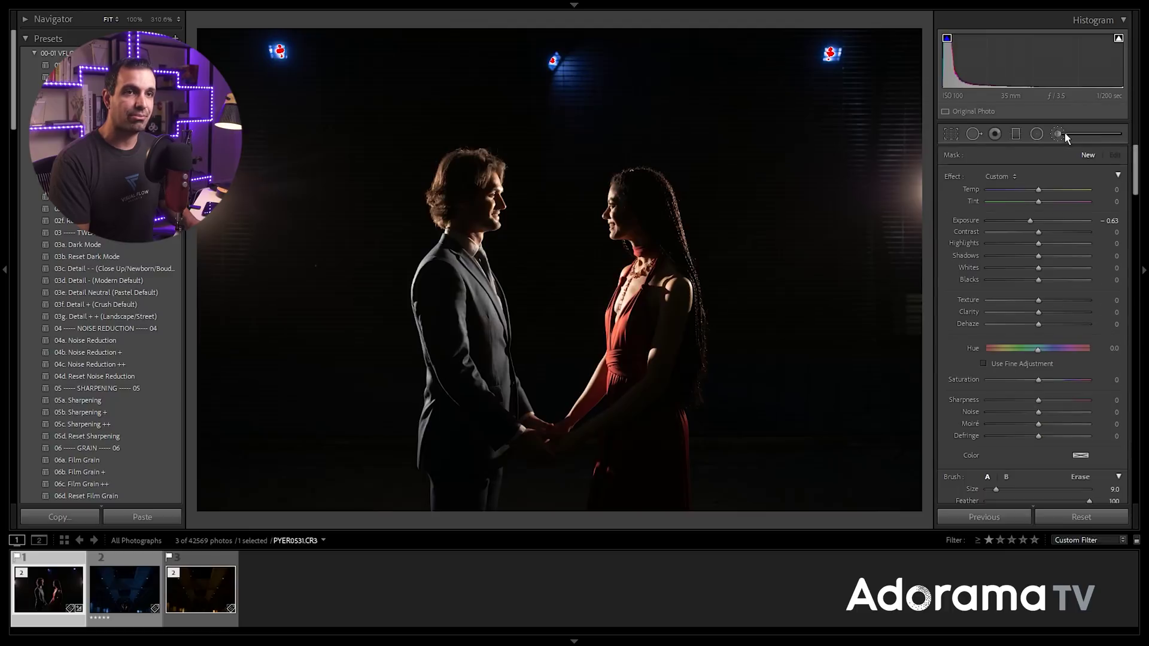
{"action": "left_click", "coordinate": [1007, 179]}
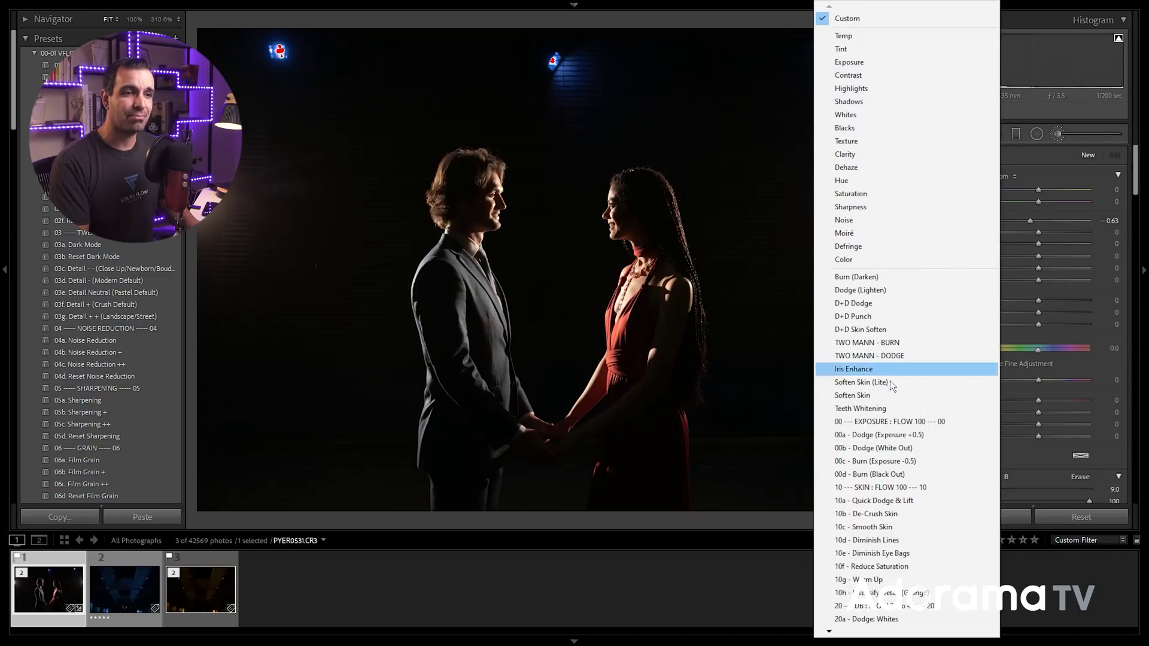
{"action": "left_click", "coordinate": [889, 475]}
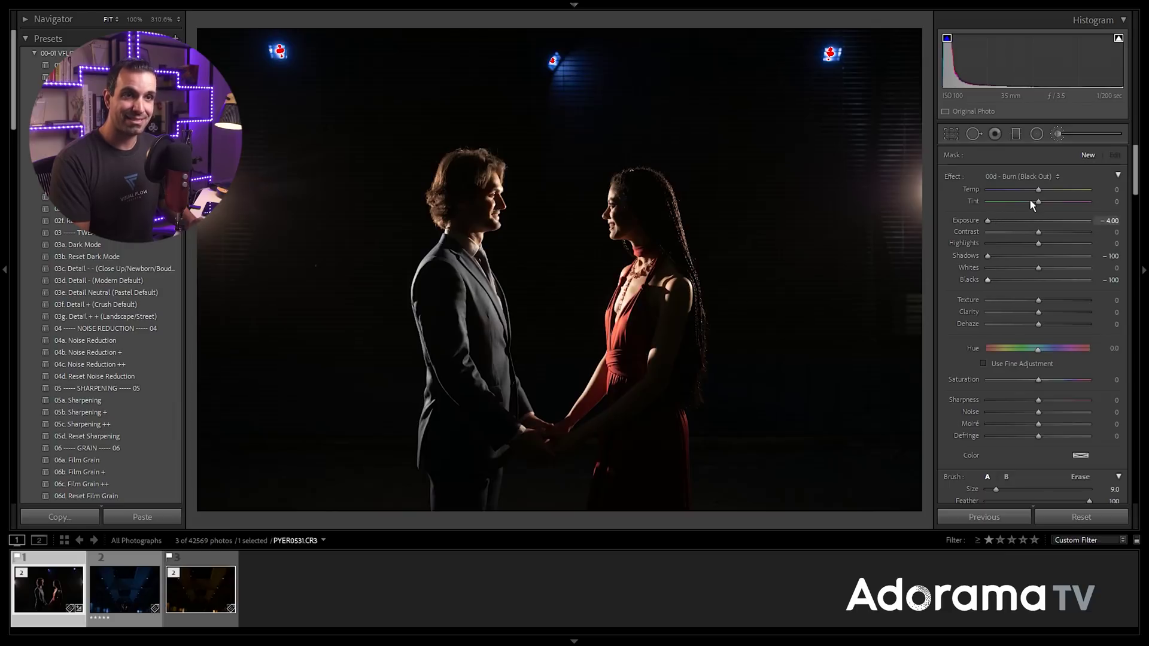
{"action": "scroll", "coordinate": [745, 301], "scroll_direction": "up", "scroll_amount": 2}
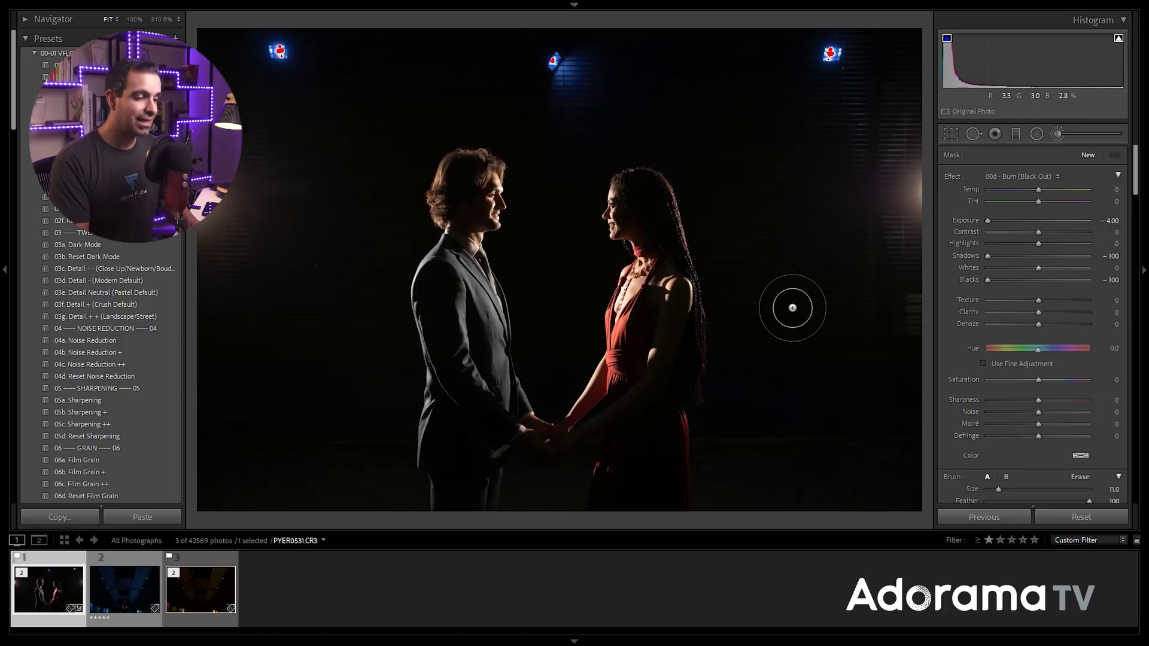
{"action": "scroll", "coordinate": [874, 339], "scroll_direction": "up", "scroll_amount": 4}
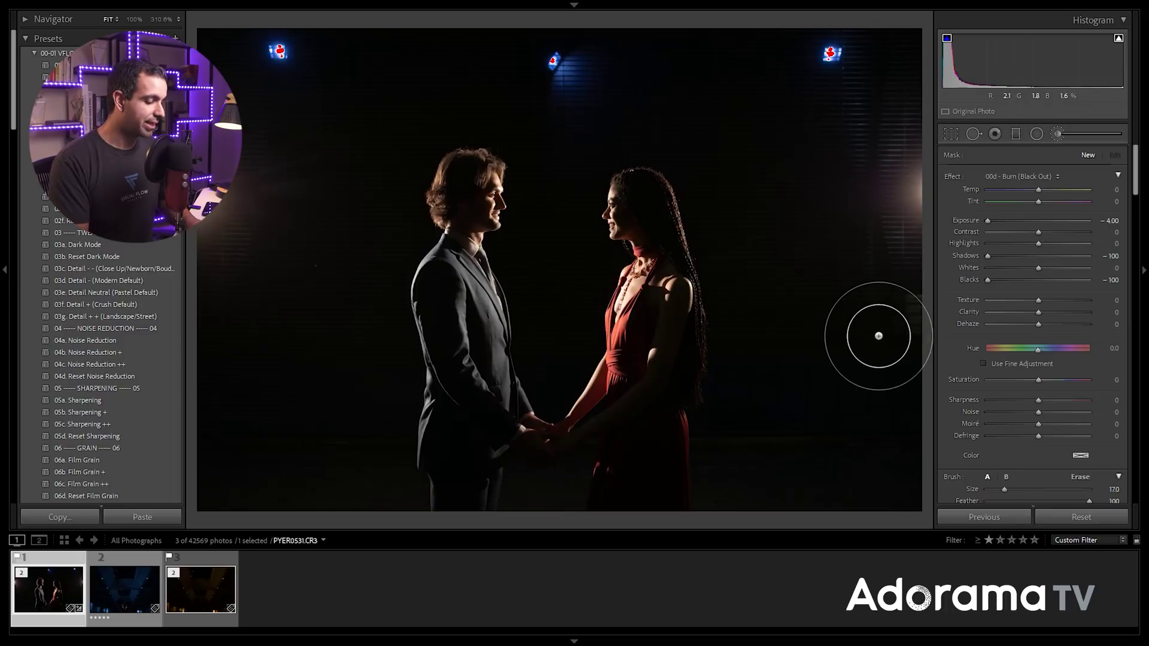
{"action": "mouse_move", "coordinate": [878, 336]}
{"action": "left_mouse_down"}
{"action": "mouse_move", "coordinate": [872, 52]}
{"action": "mouse_move", "coordinate": [885, 392]}
{"action": "mouse_move", "coordinate": [882, 72]}
{"action": "mouse_move", "coordinate": [870, 329]}
{"action": "mouse_move", "coordinate": [910, 475]}
{"action": "left_mouse_up"}
Step: Mask the background around the couple with Auto Mask on, using size 9 below their hands
{"action": "scroll", "coordinate": [762, 495], "scroll_direction": "down", "scroll_amount": 5}
{"action": "mouse_move", "coordinate": [761, 495]}
{"action": "left_mouse_down"}
{"action": "mouse_move", "coordinate": [721, 503]}
{"action": "mouse_move", "coordinate": [727, 419]}
{"action": "left_mouse_up"}
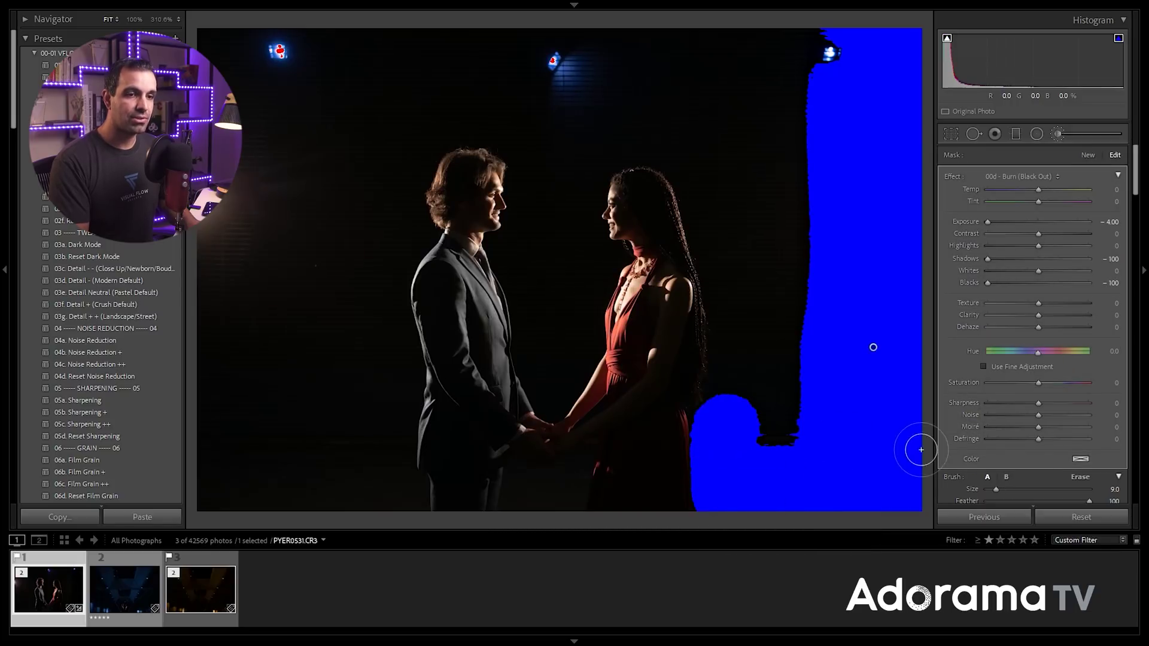
{"action": "scroll", "coordinate": [997, 419], "scroll_direction": "down", "scroll_amount": 3}
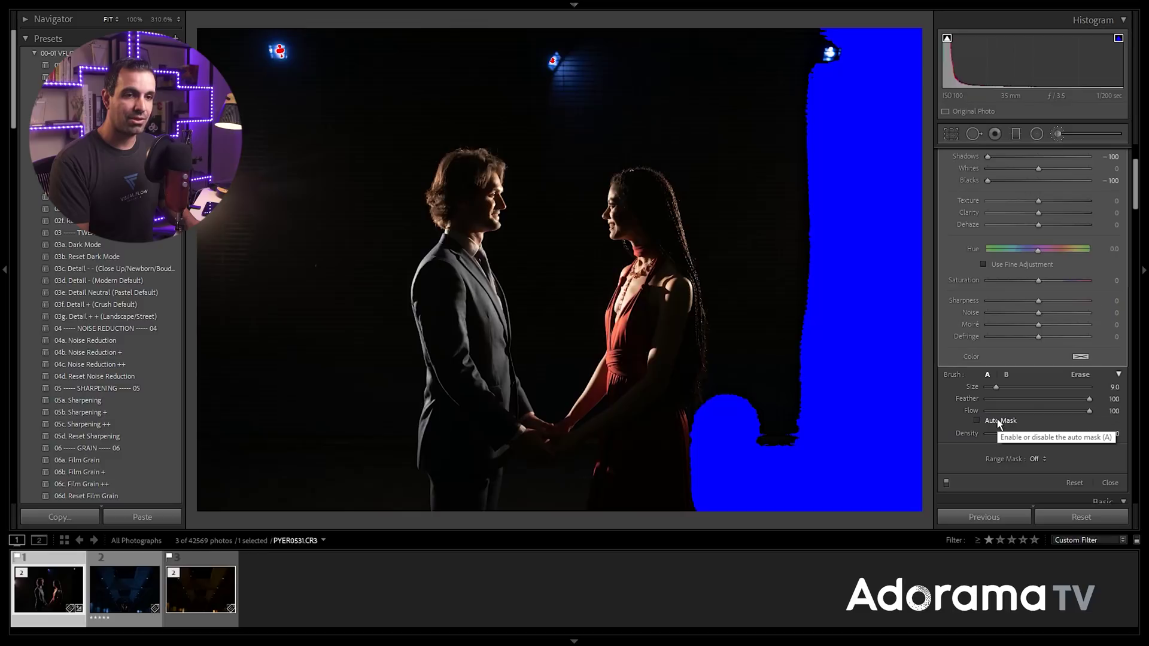
{"action": "left_click", "coordinate": [976, 420]}
{"action": "mouse_move", "coordinate": [729, 431]}
{"action": "left_mouse_down"}
{"action": "mouse_move", "coordinate": [723, 395]}
{"action": "mouse_move", "coordinate": [730, 299]}
{"action": "mouse_move", "coordinate": [697, 176]}
{"action": "mouse_move", "coordinate": [676, 149]}
{"action": "mouse_move", "coordinate": [618, 137]}
{"action": "mouse_move", "coordinate": [765, 80]}
{"action": "mouse_move", "coordinate": [768, 175]}
{"action": "mouse_move", "coordinate": [733, 133]}
{"action": "mouse_move", "coordinate": [774, 444]}
{"action": "left_mouse_up"}
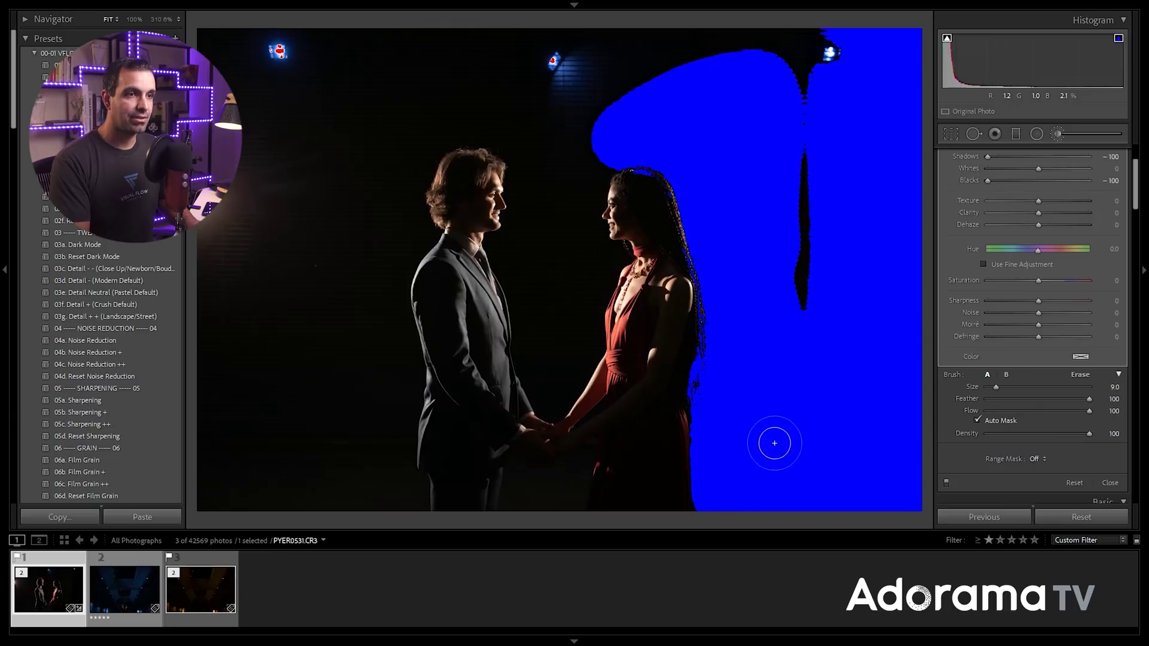
{"action": "scroll", "coordinate": [798, 274], "scroll_direction": "up", "scroll_amount": 4}
{"action": "mouse_move", "coordinate": [798, 275]}
{"action": "left_mouse_down"}
{"action": "mouse_move", "coordinate": [821, 75]}
{"action": "mouse_move", "coordinate": [772, 2]}
{"action": "mouse_move", "coordinate": [533, 13]}
{"action": "mouse_move", "coordinate": [662, 45]}
{"action": "mouse_move", "coordinate": [655, 62]}
{"action": "mouse_move", "coordinate": [88, 31]}
{"action": "mouse_move", "coordinate": [273, 45]}
{"action": "mouse_move", "coordinate": [262, 80]}
{"action": "mouse_move", "coordinate": [324, 60]}
{"action": "mouse_move", "coordinate": [233, 188]}
{"action": "mouse_move", "coordinate": [222, 232]}
{"action": "mouse_move", "coordinate": [302, 111]}
{"action": "mouse_move", "coordinate": [214, 433]}
{"action": "mouse_move", "coordinate": [222, 399]}
{"action": "mouse_move", "coordinate": [241, 453]}
{"action": "mouse_move", "coordinate": [246, 335]}
{"action": "mouse_move", "coordinate": [296, 393]}
{"action": "mouse_move", "coordinate": [297, 292]}
{"action": "mouse_move", "coordinate": [340, 85]}
{"action": "mouse_move", "coordinate": [304, 347]}
{"action": "mouse_move", "coordinate": [311, 488]}
{"action": "mouse_move", "coordinate": [335, 190]}
{"action": "mouse_move", "coordinate": [398, 65]}
{"action": "mouse_move", "coordinate": [345, 239]}
{"action": "mouse_move", "coordinate": [357, 497]}
{"action": "mouse_move", "coordinate": [369, 512]}
{"action": "mouse_move", "coordinate": [383, 504]}
{"action": "mouse_move", "coordinate": [368, 498]}
{"action": "mouse_move", "coordinate": [371, 313]}
{"action": "mouse_move", "coordinate": [397, 239]}
{"action": "mouse_move", "coordinate": [390, 178]}
{"action": "mouse_move", "coordinate": [407, 139]}
{"action": "mouse_move", "coordinate": [443, 103]}
{"action": "mouse_move", "coordinate": [496, 96]}
{"action": "mouse_move", "coordinate": [559, 129]}
{"action": "mouse_move", "coordinate": [528, 180]}
{"action": "mouse_move", "coordinate": [525, 241]}
{"action": "mouse_move", "coordinate": [505, 249]}
{"action": "mouse_move", "coordinate": [529, 284]}
{"action": "mouse_move", "coordinate": [548, 397]}
{"action": "mouse_move", "coordinate": [605, 259]}
{"action": "mouse_move", "coordinate": [576, 251]}
{"action": "mouse_move", "coordinate": [571, 188]}
{"action": "left_mouse_up"}
{"action": "key", "text": "bracketleft"}
{"action": "key", "text": "bracketleft"}
{"action": "key", "text": "bracketleft"}
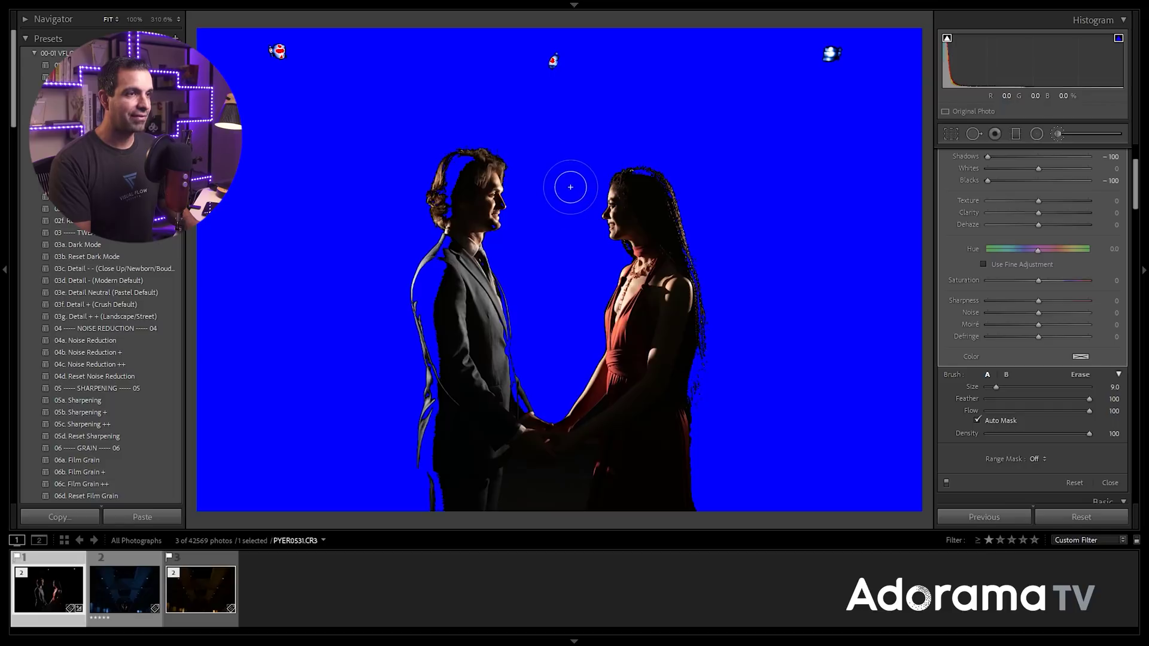
{"action": "mouse_move", "coordinate": [547, 500]}
{"action": "left_mouse_down"}
{"action": "mouse_move", "coordinate": [521, 486]}
{"action": "mouse_move", "coordinate": [535, 500]}
{"action": "mouse_move", "coordinate": [564, 493]}
{"action": "mouse_move", "coordinate": [579, 471]}
{"action": "mouse_move", "coordinate": [554, 486]}
{"action": "mouse_move", "coordinate": [553, 444]}
{"action": "left_mouse_up"}
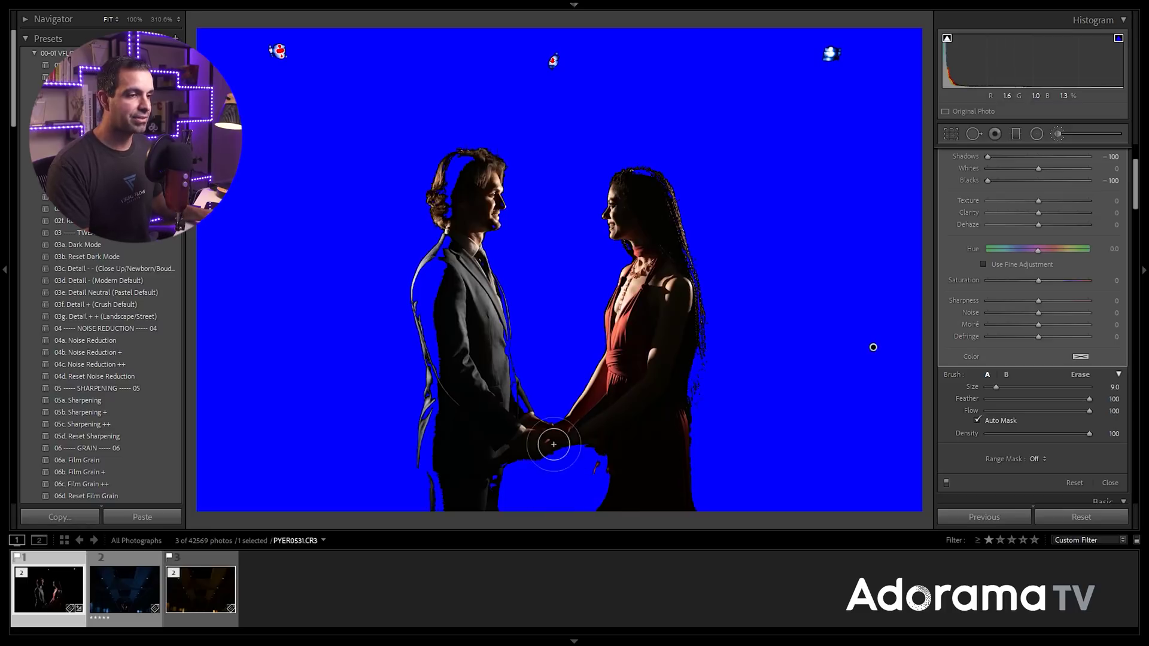
Step: Erase mask spill from the man's hair, back and lower coat with a size 6 eraser
{"action": "key", "text": "alt"}
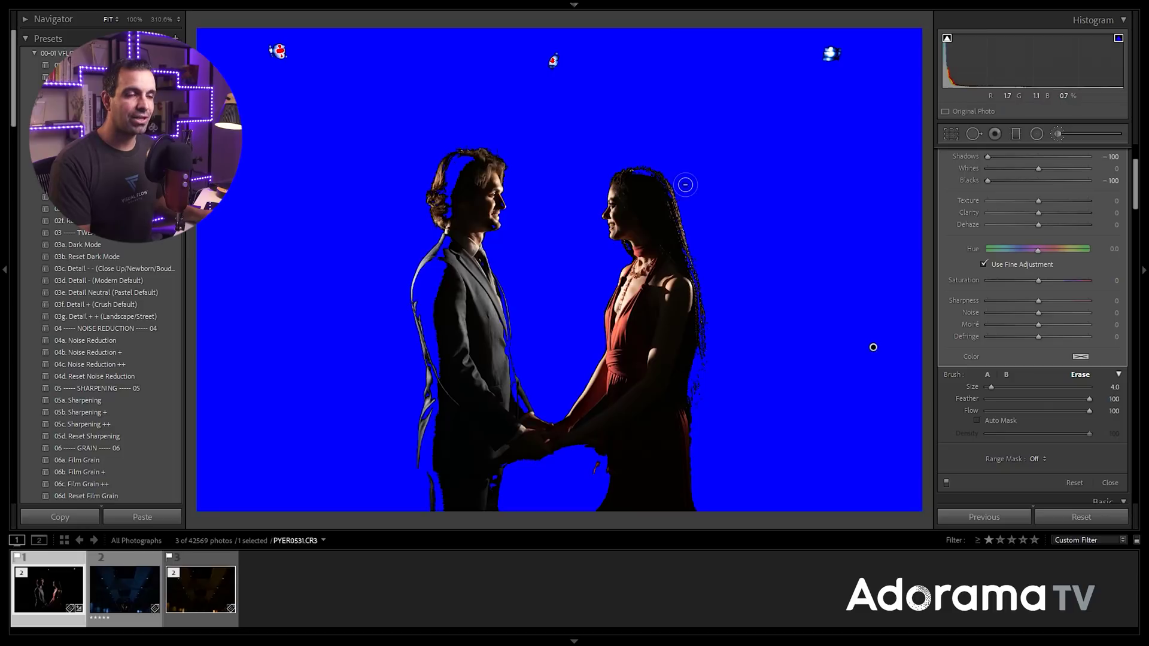
{"action": "key", "text": "bracketleft"}
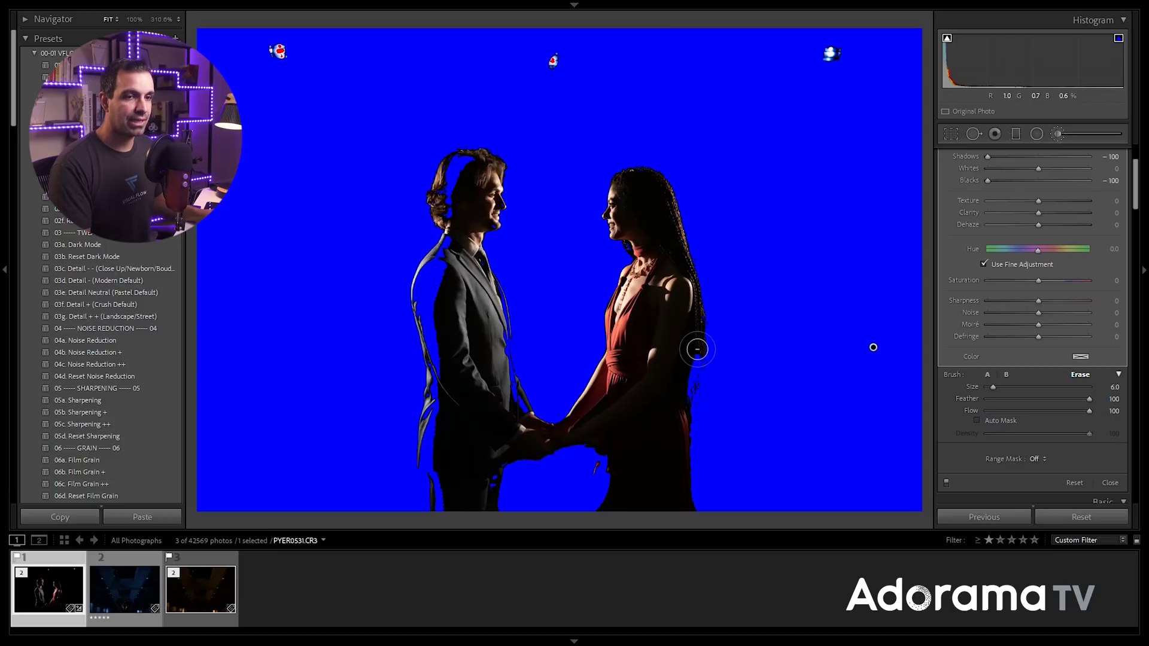
{"action": "key", "text": "bracketright"}
{"action": "key", "text": "bracketright"}
{"action": "key", "text": "bracketright"}
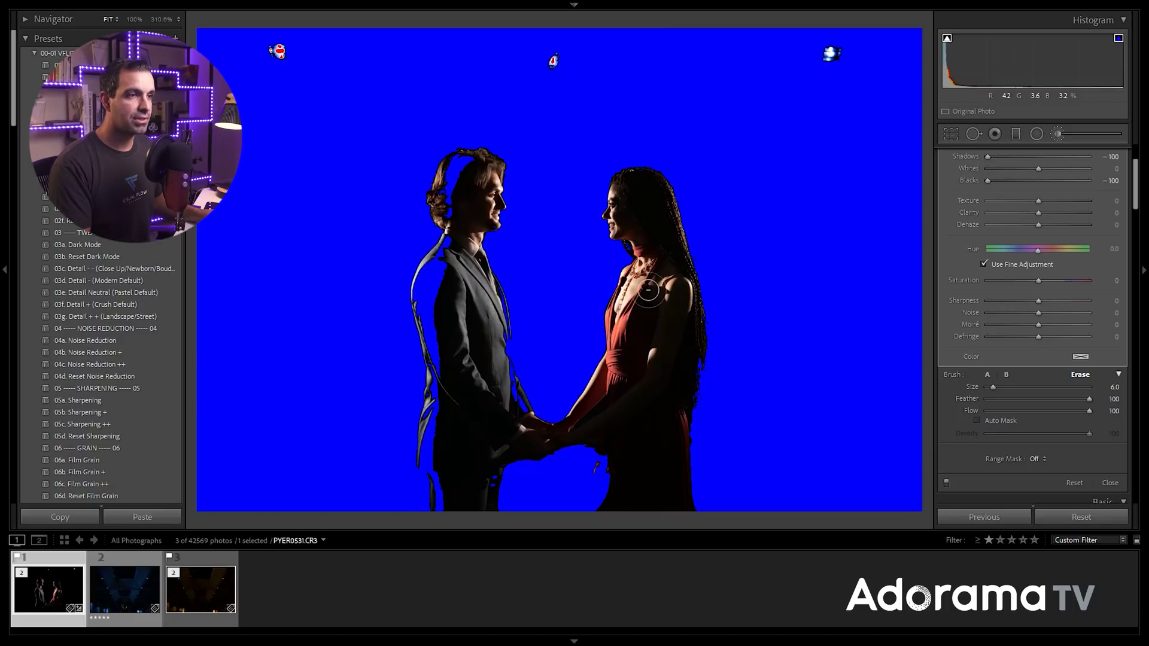
{"action": "mouse_move", "coordinate": [449, 190]}
{"action": "left_mouse_down"}
{"action": "mouse_move", "coordinate": [471, 162]}
{"action": "mouse_move", "coordinate": [454, 162]}
{"action": "mouse_move", "coordinate": [448, 182]}
{"action": "mouse_move", "coordinate": [455, 232]}
{"action": "mouse_move", "coordinate": [425, 284]}
{"action": "left_mouse_up"}
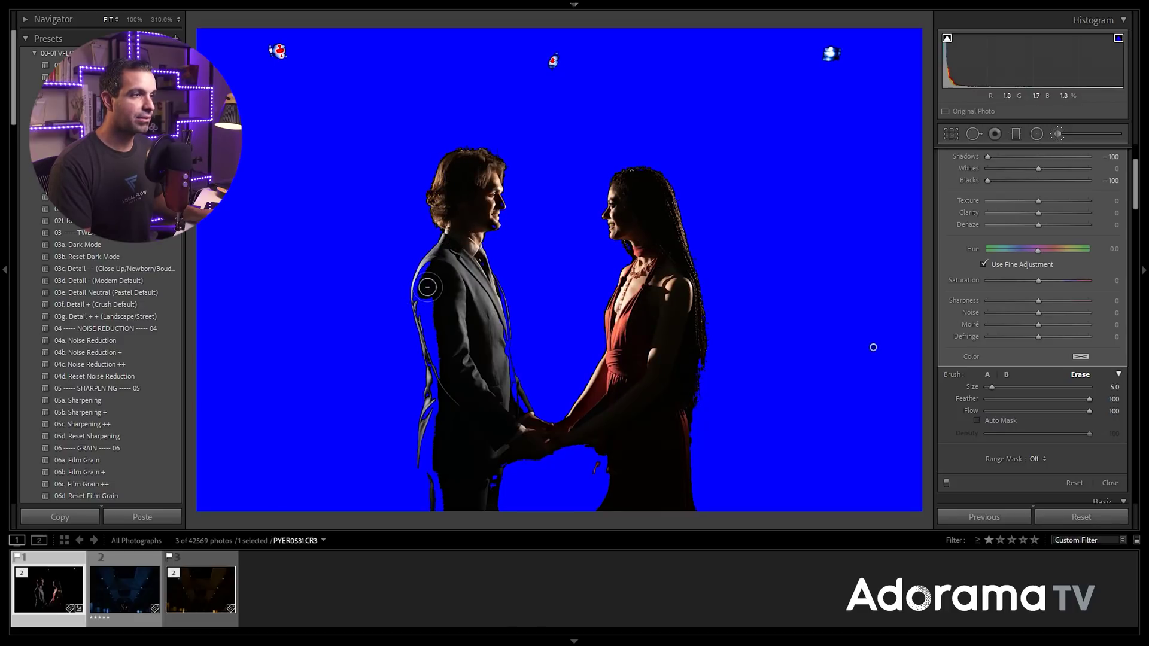
{"action": "left_click_drag", "start_coordinate": [418, 289], "coordinate": [438, 346]}
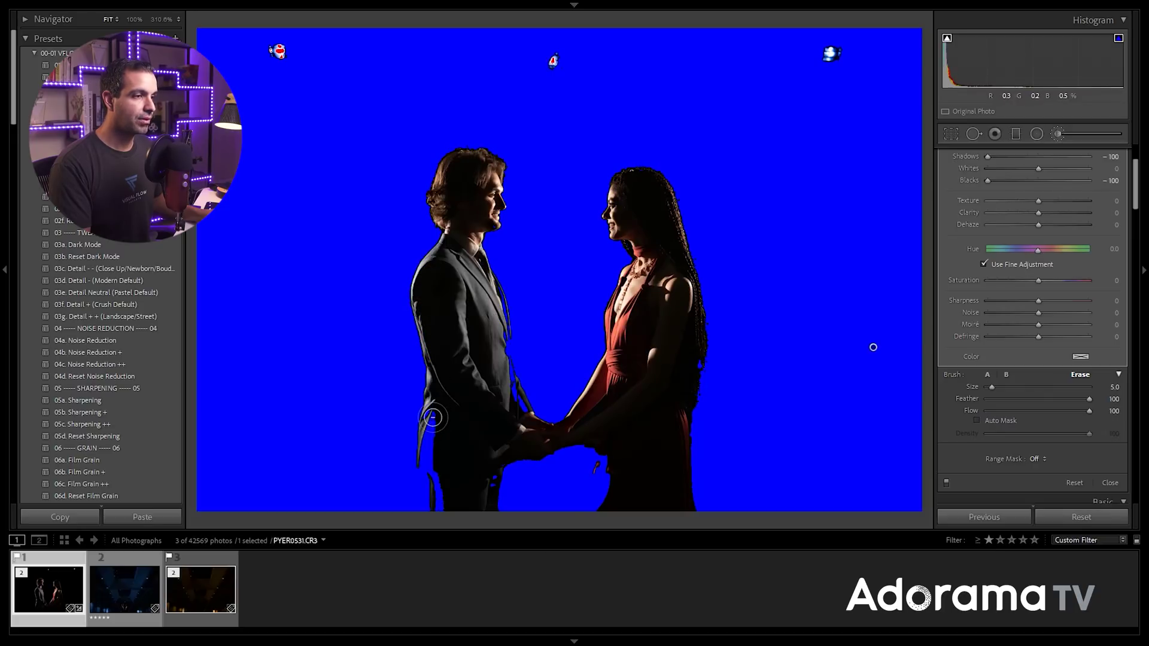
{"action": "mouse_move", "coordinate": [432, 418]}
{"action": "left_mouse_down"}
{"action": "mouse_move", "coordinate": [426, 452]}
{"action": "mouse_move", "coordinate": [429, 478]}
{"action": "mouse_move", "coordinate": [435, 421]}
{"action": "mouse_move", "coordinate": [444, 519]}
{"action": "left_mouse_up"}
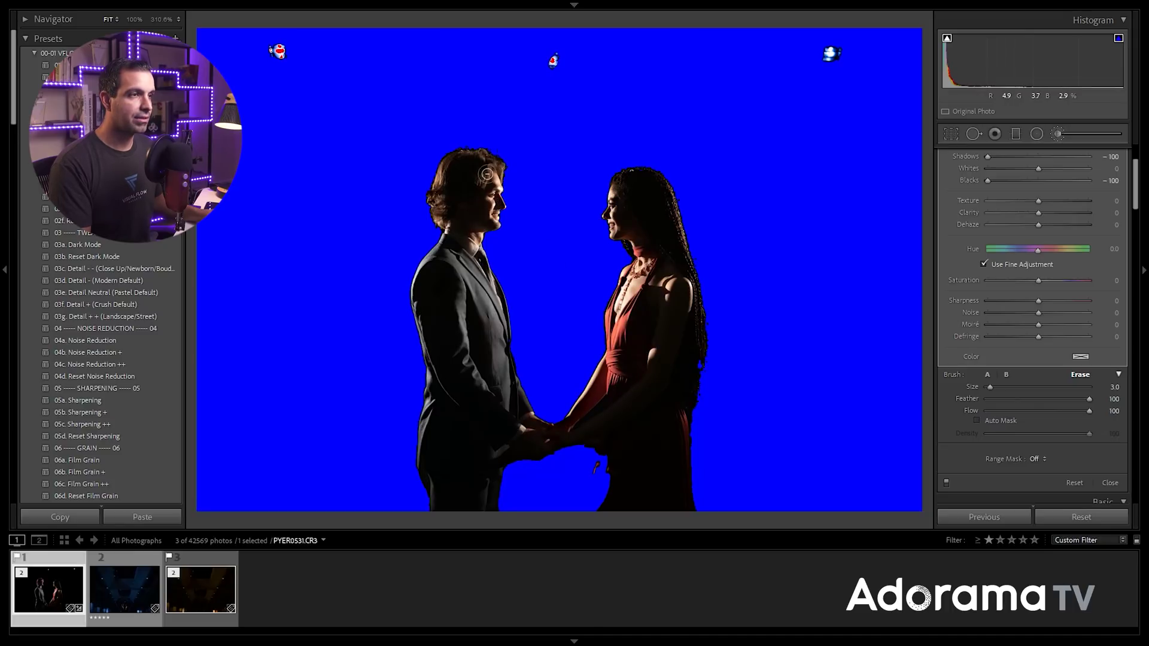
Step: Inspect the mask edge zoomed in, extend the mask to the woman's hair, and close the brush
{"action": "key", "text": "alt"}
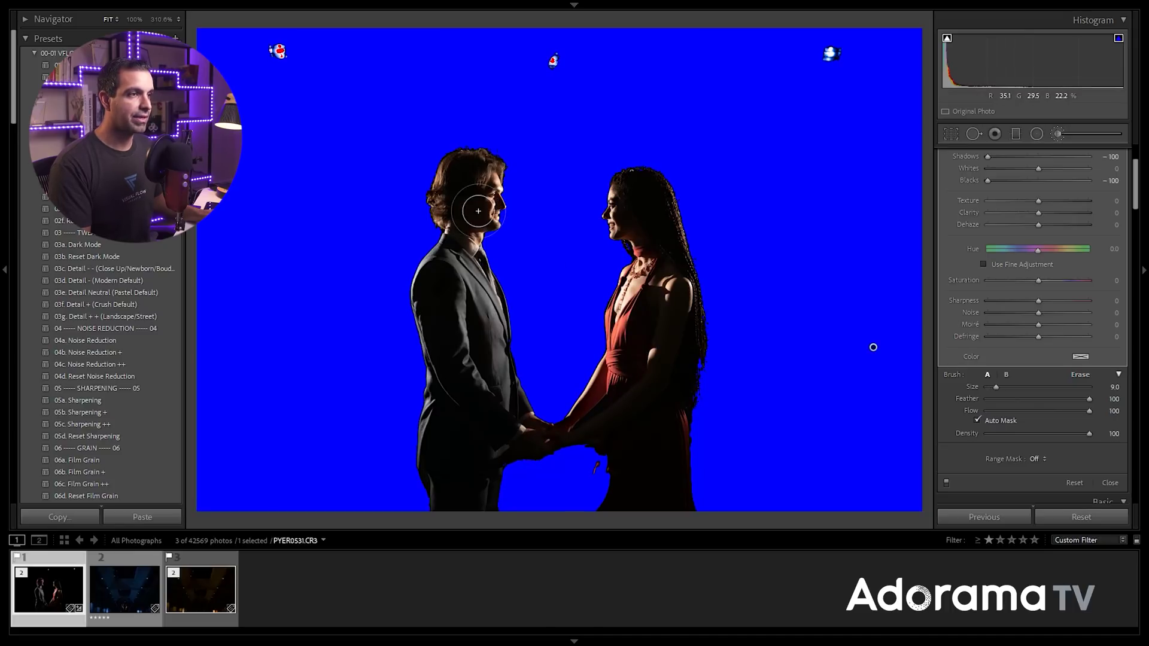
{"action": "left_click", "coordinate": [395, 271]}
{"action": "mouse_move", "coordinate": [415, 313]}
{"action": "left_mouse_down"}
{"action": "mouse_move", "coordinate": [387, 292]}
{"action": "mouse_move", "coordinate": [397, 210]}
{"action": "mouse_move", "coordinate": [474, 169]}
{"action": "left_mouse_up"}
{"action": "left_click", "coordinate": [475, 170]}
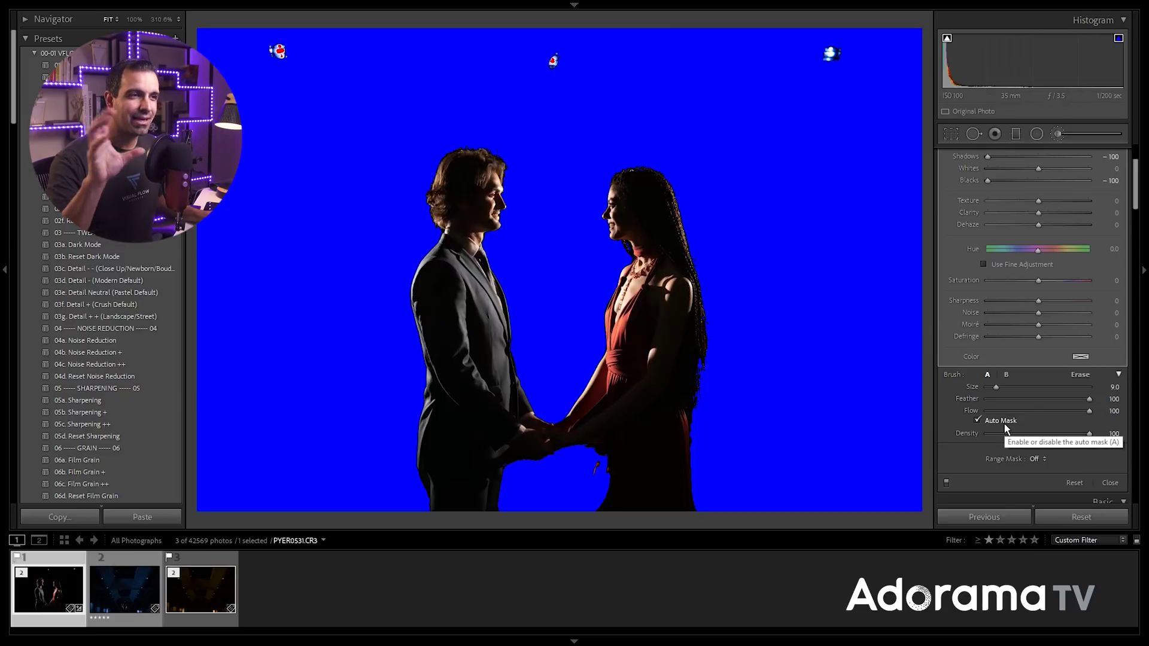
{"action": "mouse_move", "coordinate": [872, 348]}
{"action": "left_mouse_down"}
{"action": "mouse_move", "coordinate": [803, 333]}
{"action": "mouse_move", "coordinate": [728, 343]}
{"action": "mouse_move", "coordinate": [671, 211]}
{"action": "left_mouse_up"}
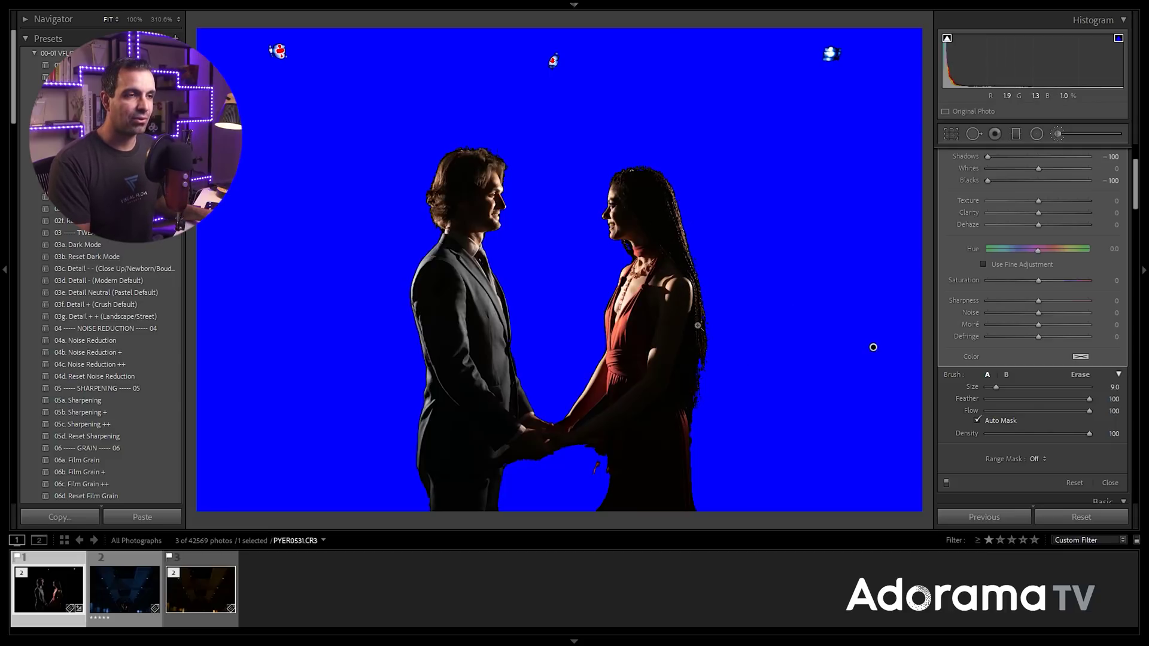
{"action": "key", "text": "o"}
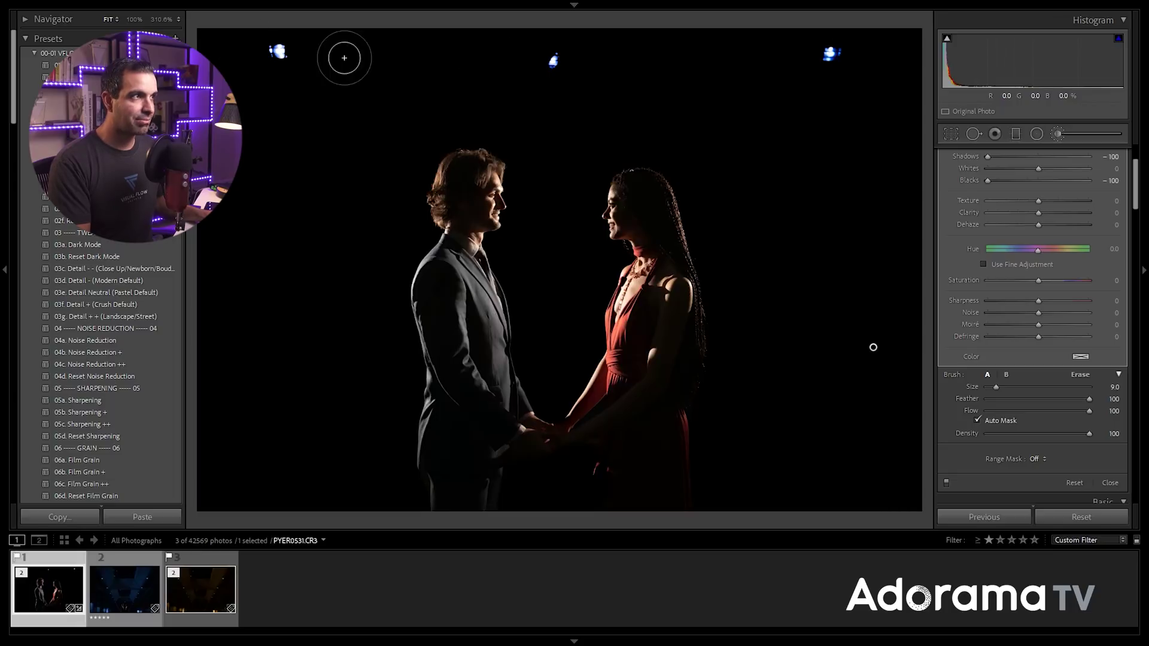
{"action": "left_click", "coordinate": [1059, 135]}
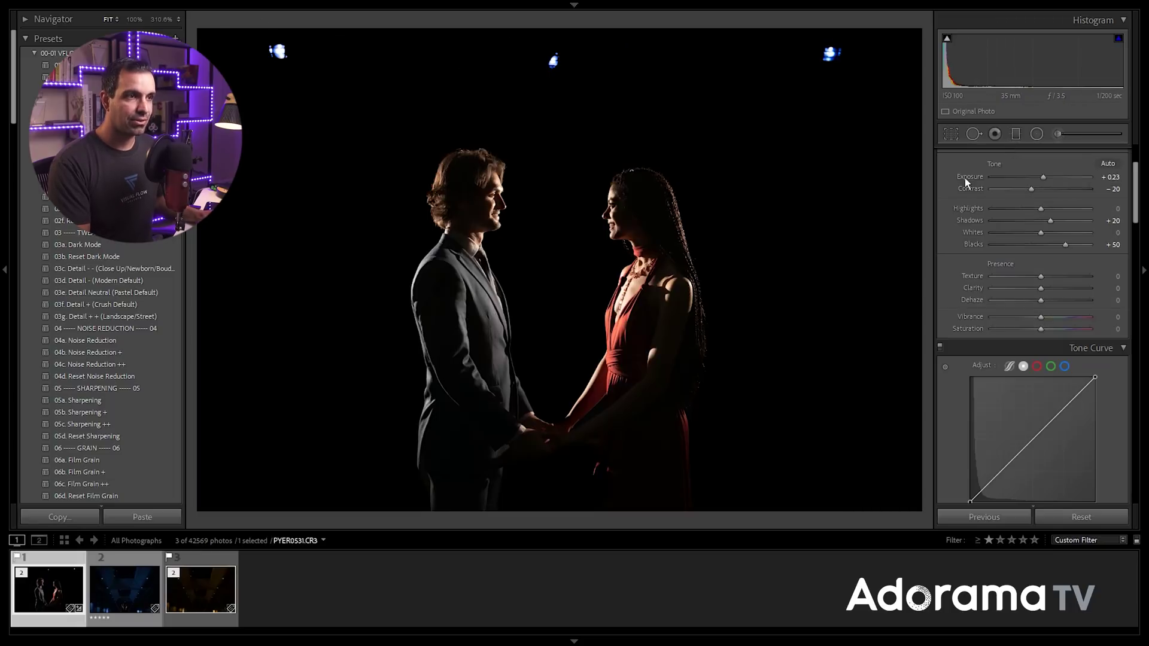
Step: Give the underpass photo Temp 3141, Exposure +0.20, Shadows +20, Blacks +20; also select the couple photo
{"action": "left_click", "coordinate": [204, 585]}
{"action": "scroll", "coordinate": [1061, 236], "scroll_direction": "up", "scroll_amount": 2}
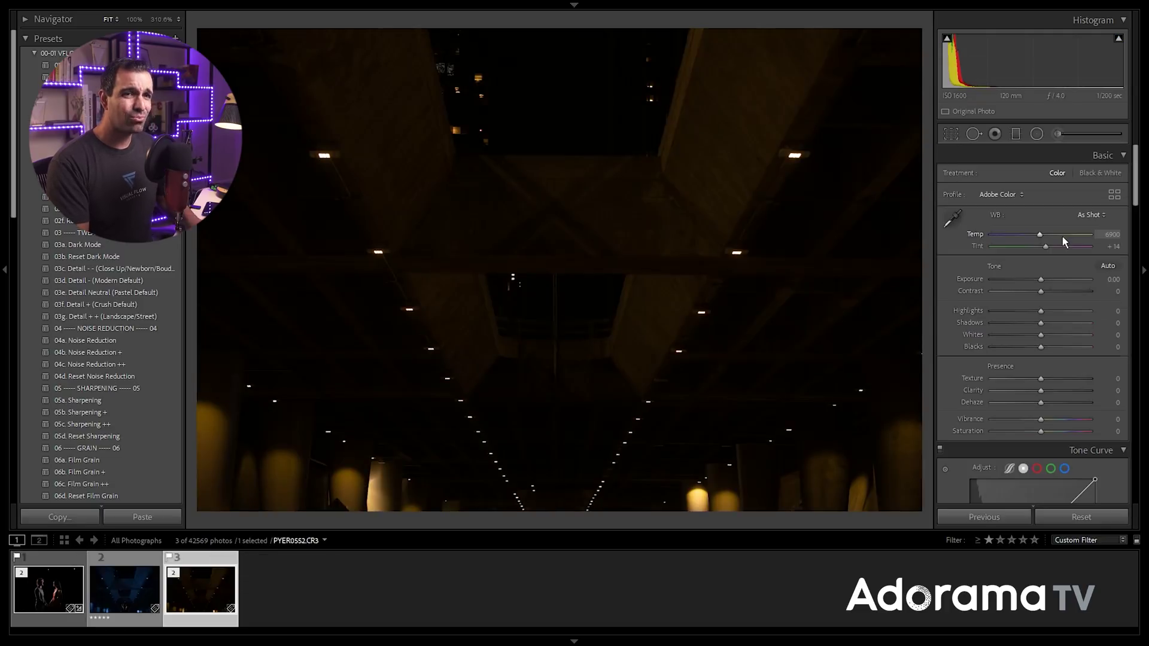
{"action": "scroll", "coordinate": [1062, 236], "scroll_direction": "down", "scroll_amount": 4}
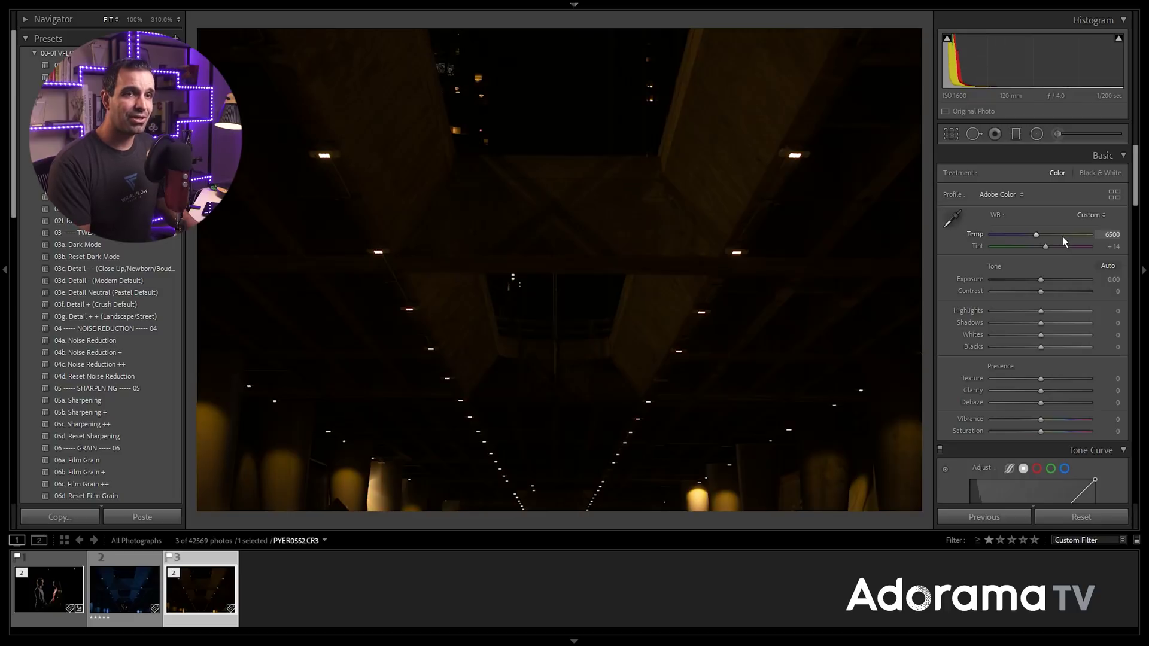
{"action": "left_click_drag", "start_coordinate": [1028, 235], "coordinate": [1004, 245]}
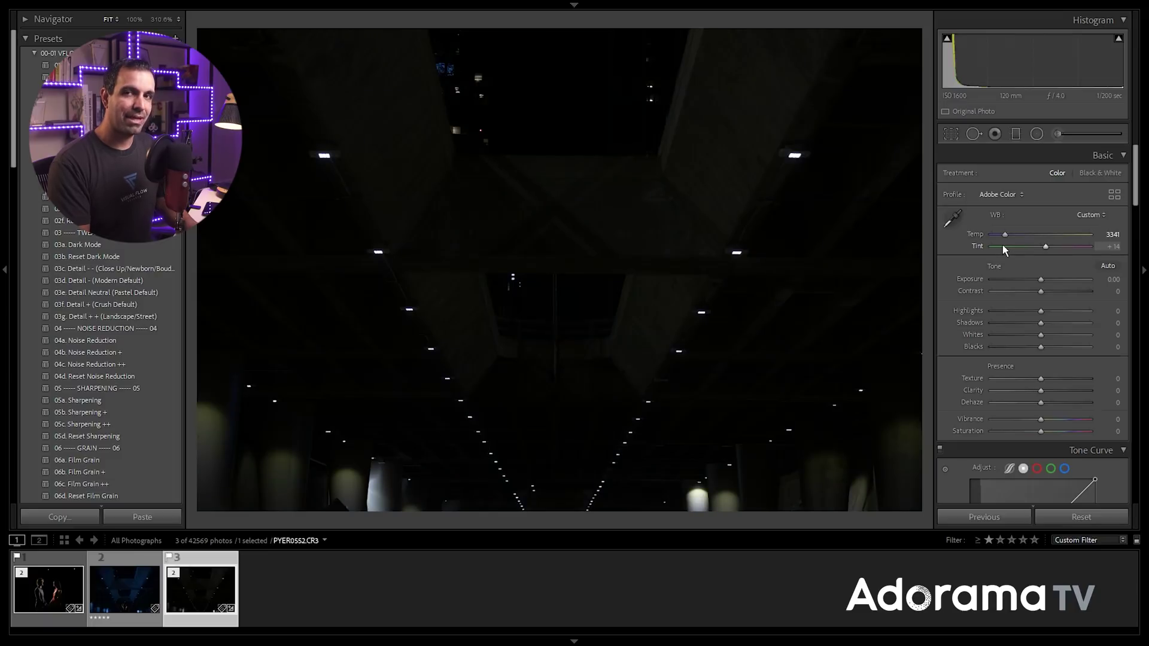
{"action": "left_click", "coordinate": [1003, 239]}
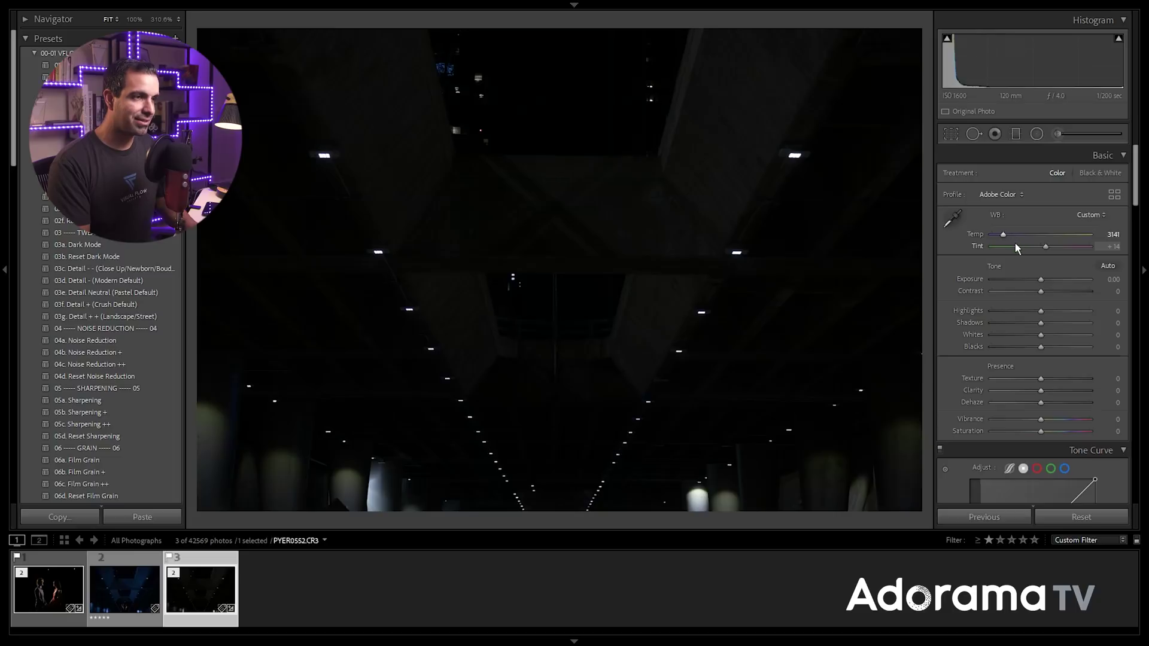
{"action": "left_click", "coordinate": [1078, 347]}
{"action": "left_click", "coordinate": [1072, 323]}
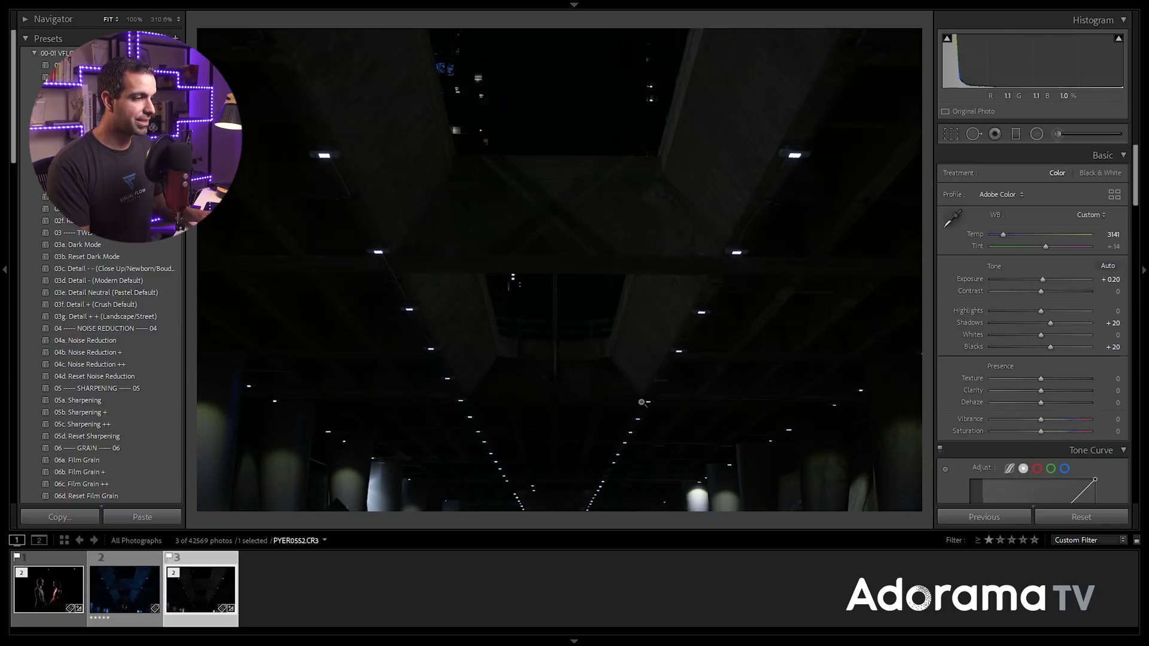
{"action": "left_click", "coordinate": [44, 587], "text": "ctrl"}
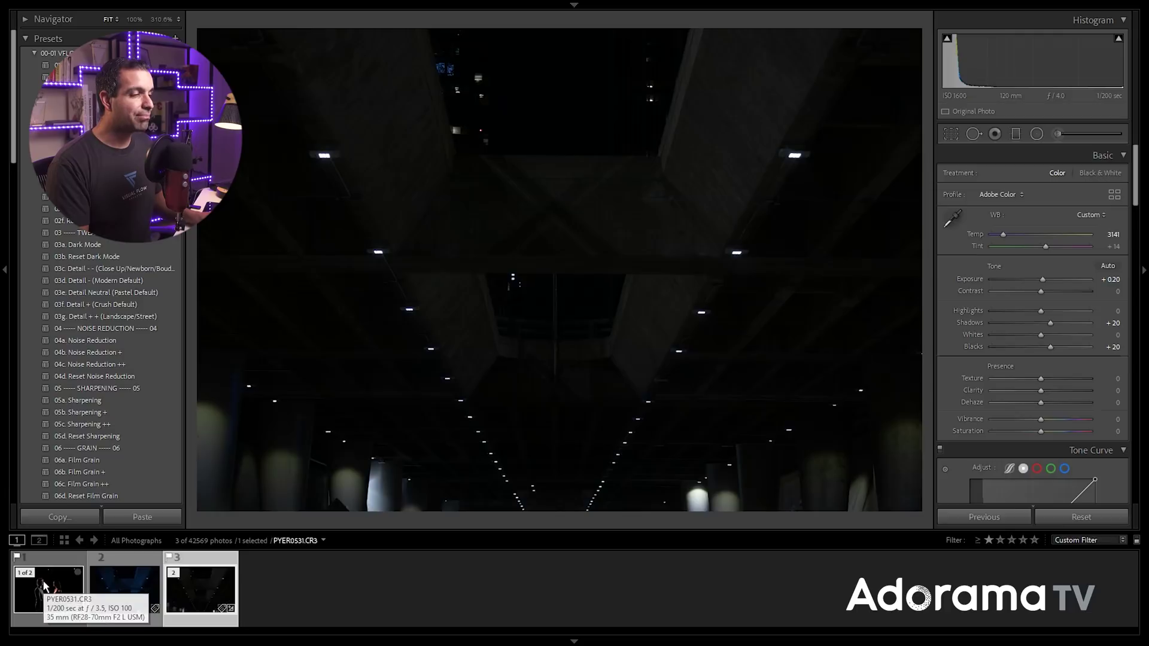
Step: Send PYER0531.CR3 and PYER0552.CR3 to Photoshop with Edit In > Open as Layers in Photoshop
{"action": "right_click", "coordinate": [200, 590]}
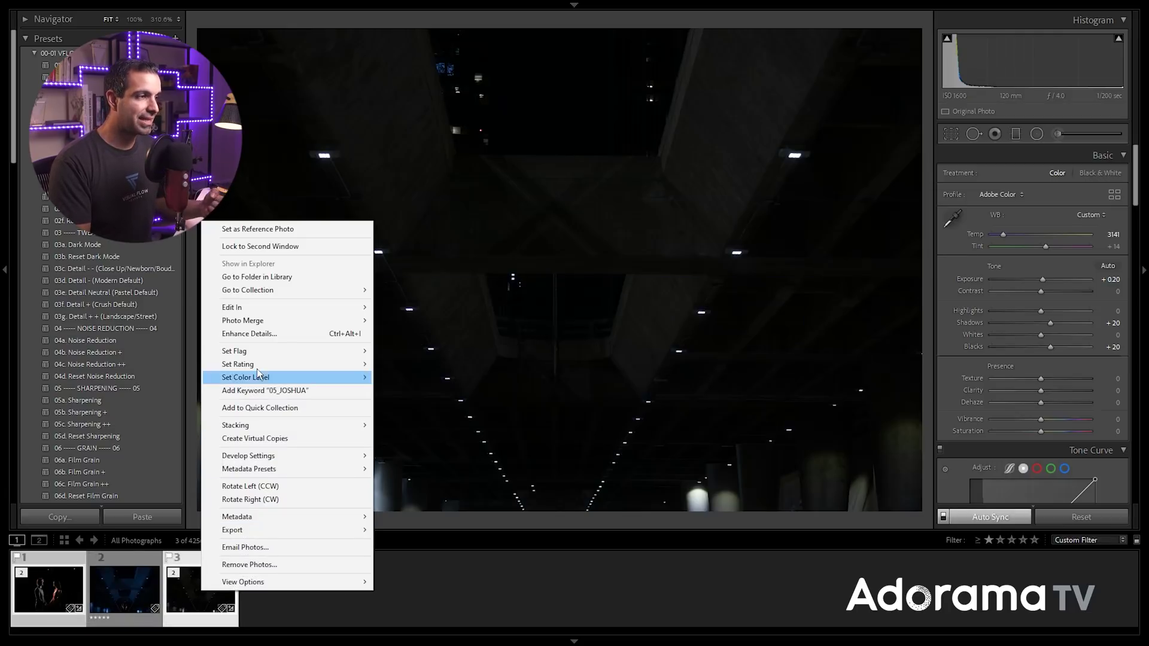
{"action": "mouse_move", "coordinate": [287, 307]}
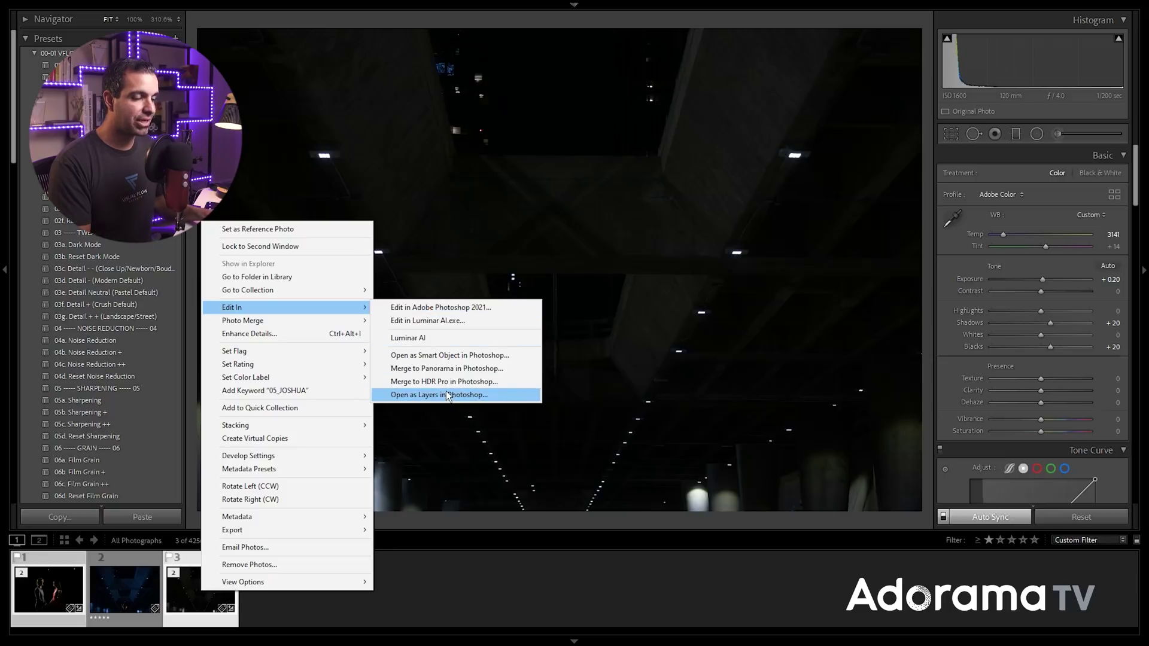
{"action": "left_click", "coordinate": [423, 397]}
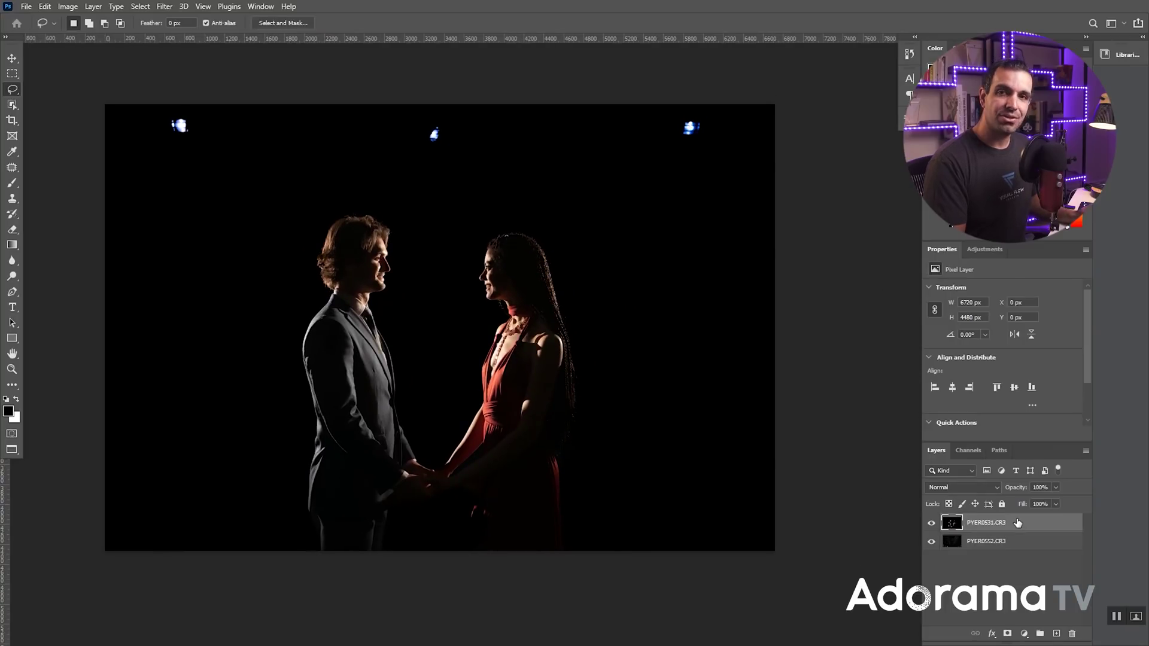
Step: Toggle the couple layer to compare it with the underpass, then set its blend mode to Screen
{"action": "left_click", "coordinate": [931, 524]}
{"action": "left_click", "coordinate": [930, 524]}
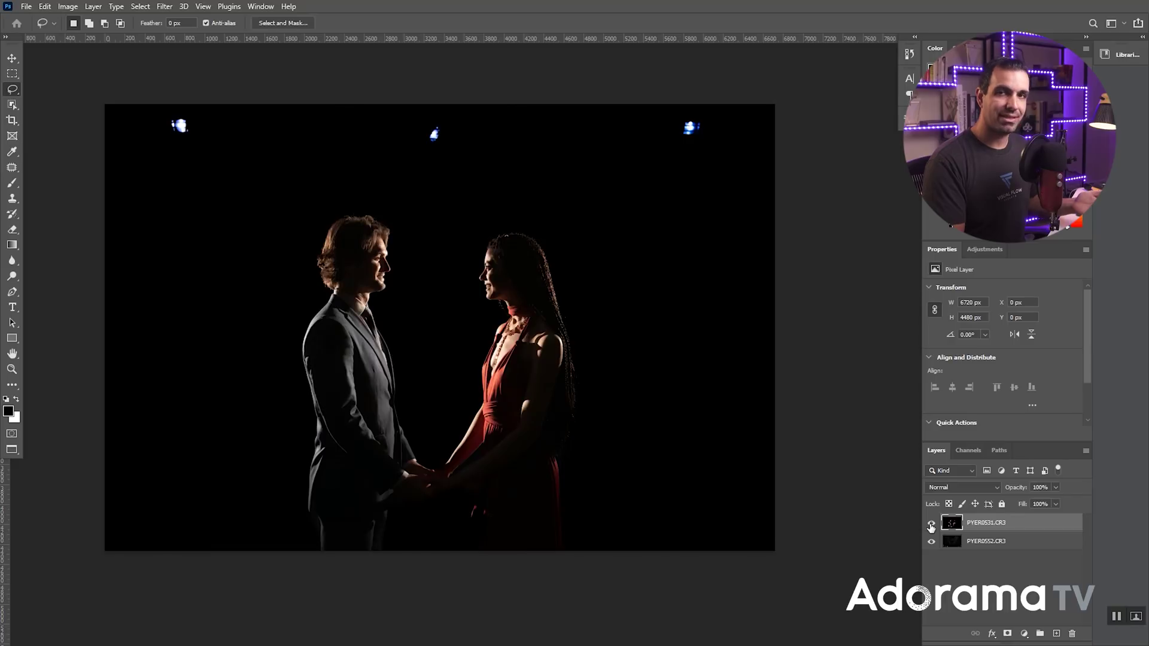
{"action": "left_click", "coordinate": [931, 524]}
{"action": "left_click", "coordinate": [931, 524]}
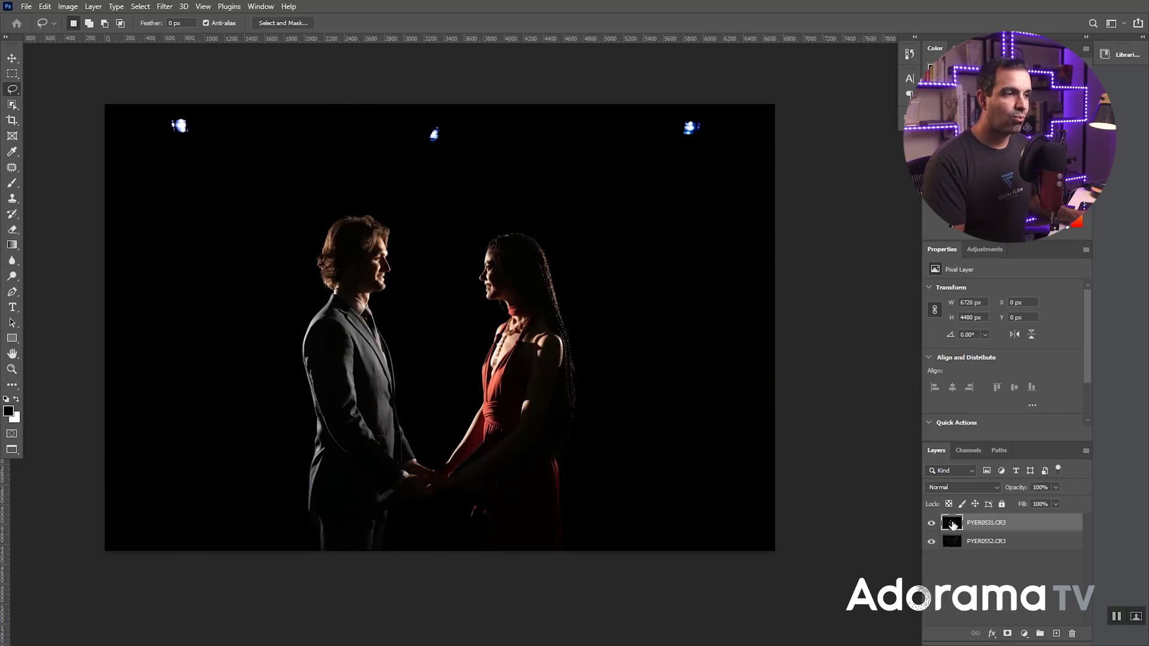
{"action": "left_click", "coordinate": [981, 486]}
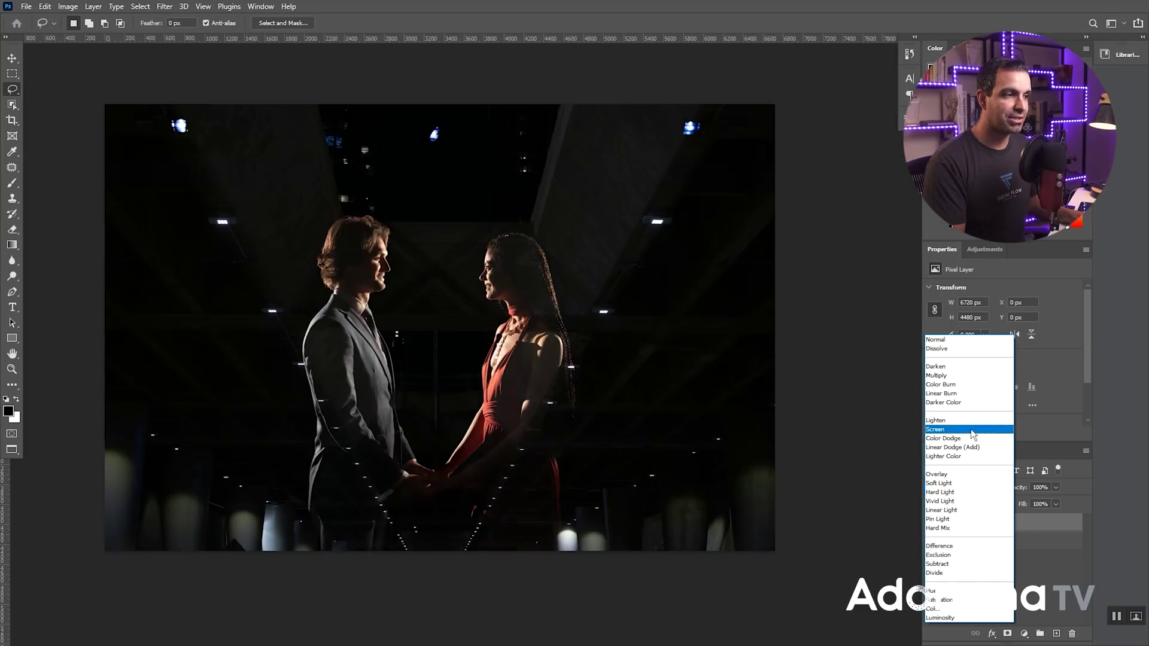
{"action": "left_click", "coordinate": [970, 429]}
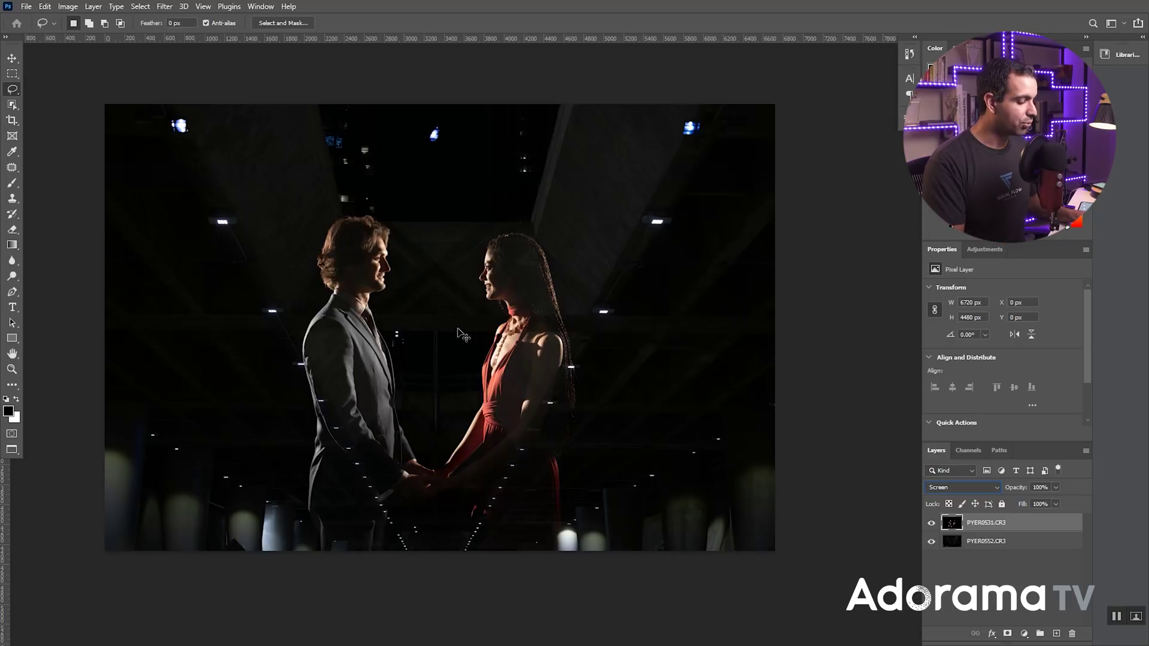
Step: Free-transform the couple layer to about 29%, nudge it left near the bottom centre, and commit
{"action": "key", "text": "ctrl+t"}
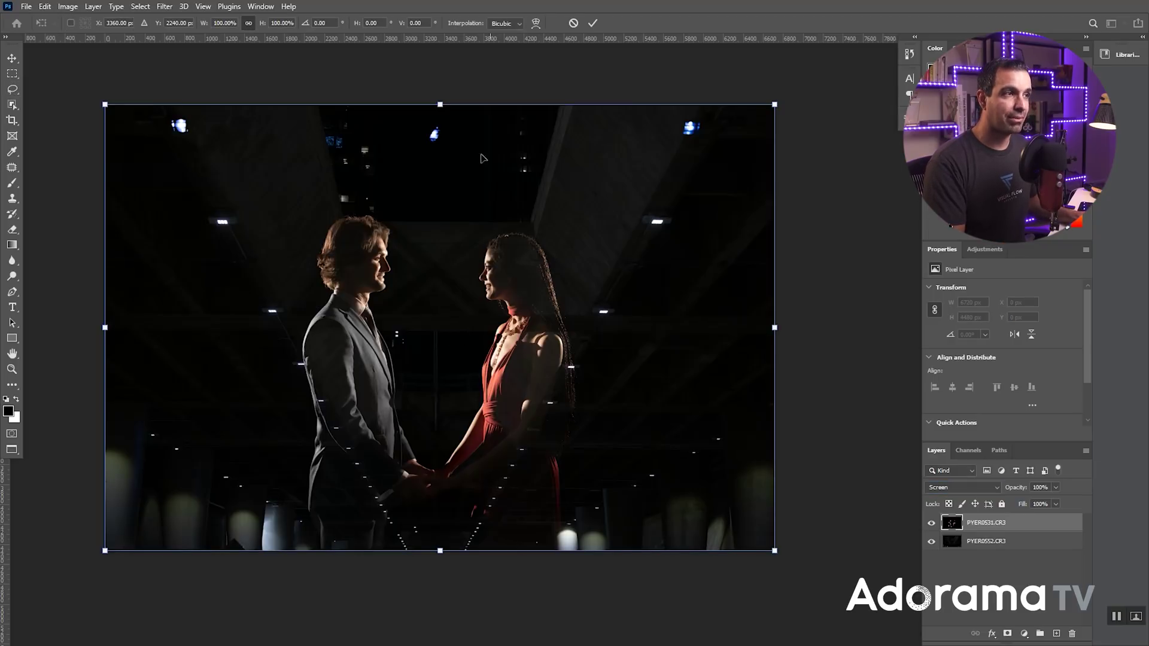
{"action": "left_click_drag", "start_coordinate": [441, 106], "coordinate": [446, 444]}
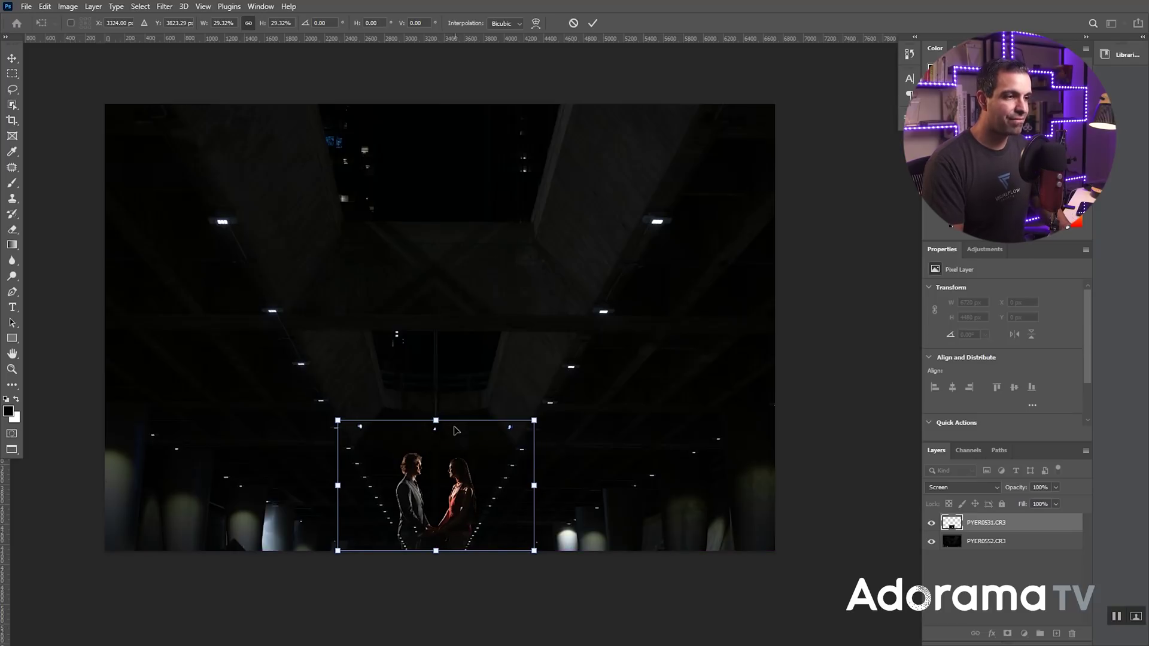
{"action": "key", "text": "Left"}
{"action": "key", "text": "Left"}
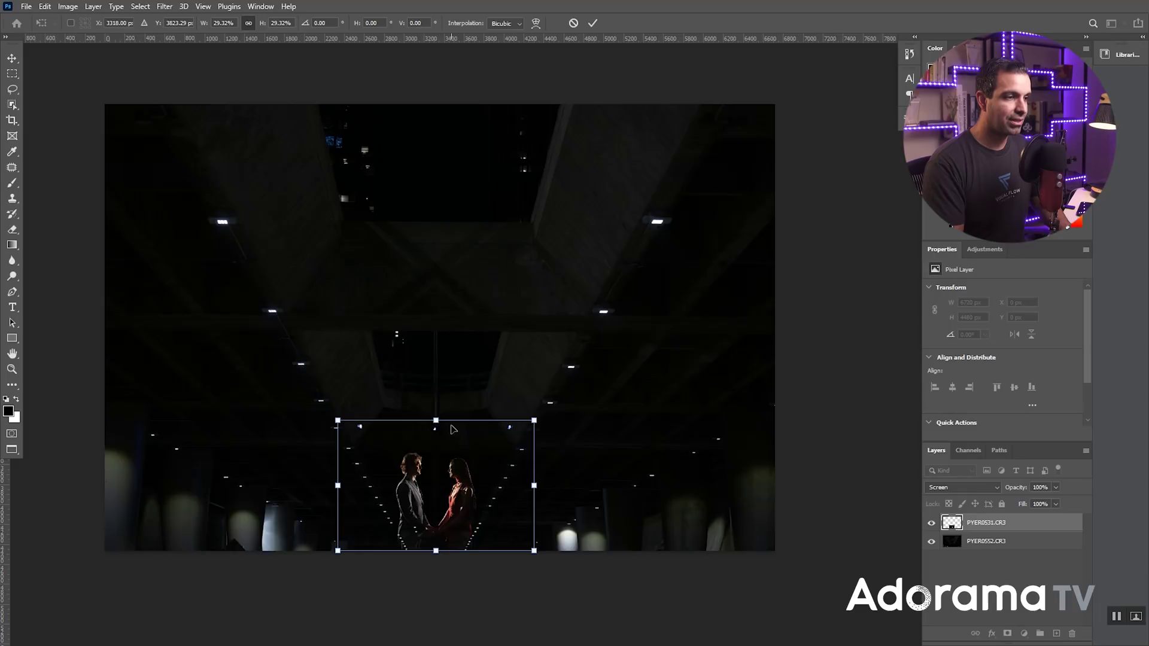
{"action": "key", "text": "Left"}
{"action": "key", "text": "Return"}
{"action": "key", "text": "l"}
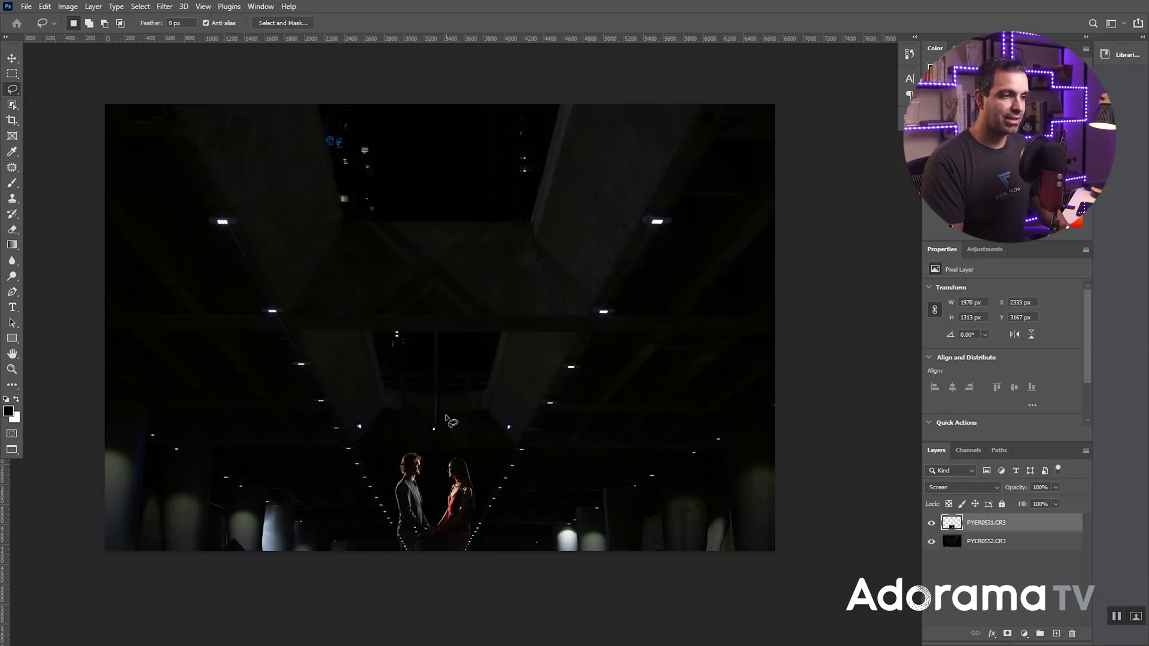
{"action": "scroll", "coordinate": [421, 545], "scroll_direction": "up", "scroll_amount": 4}
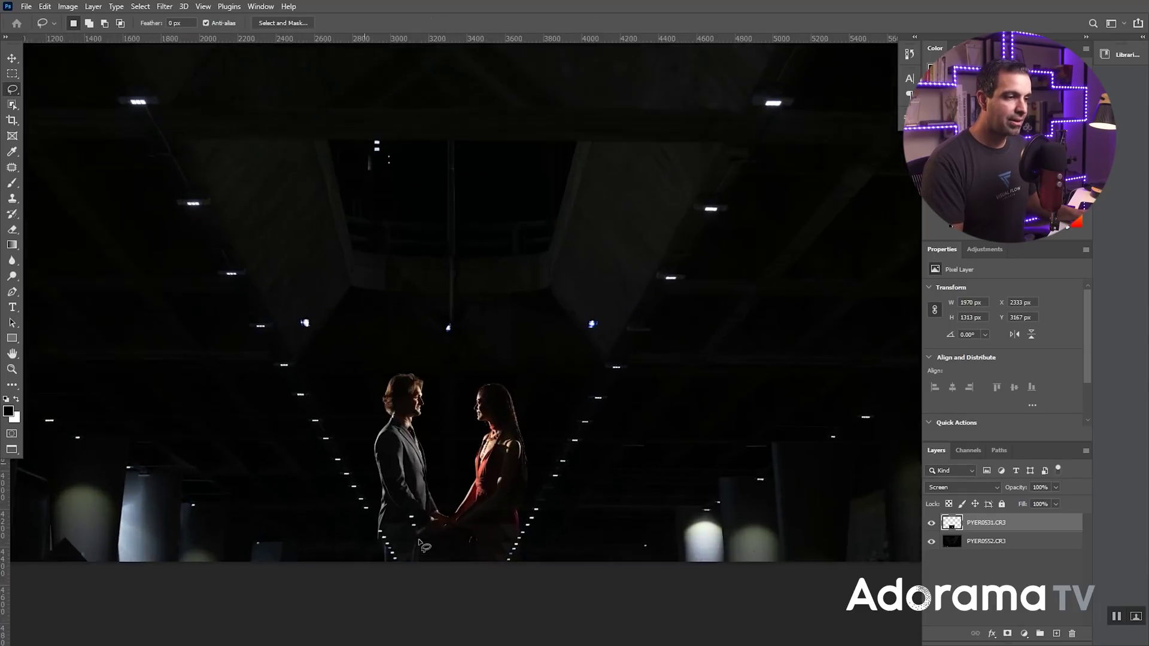
{"action": "scroll", "coordinate": [412, 487], "scroll_direction": "up", "scroll_amount": 2}
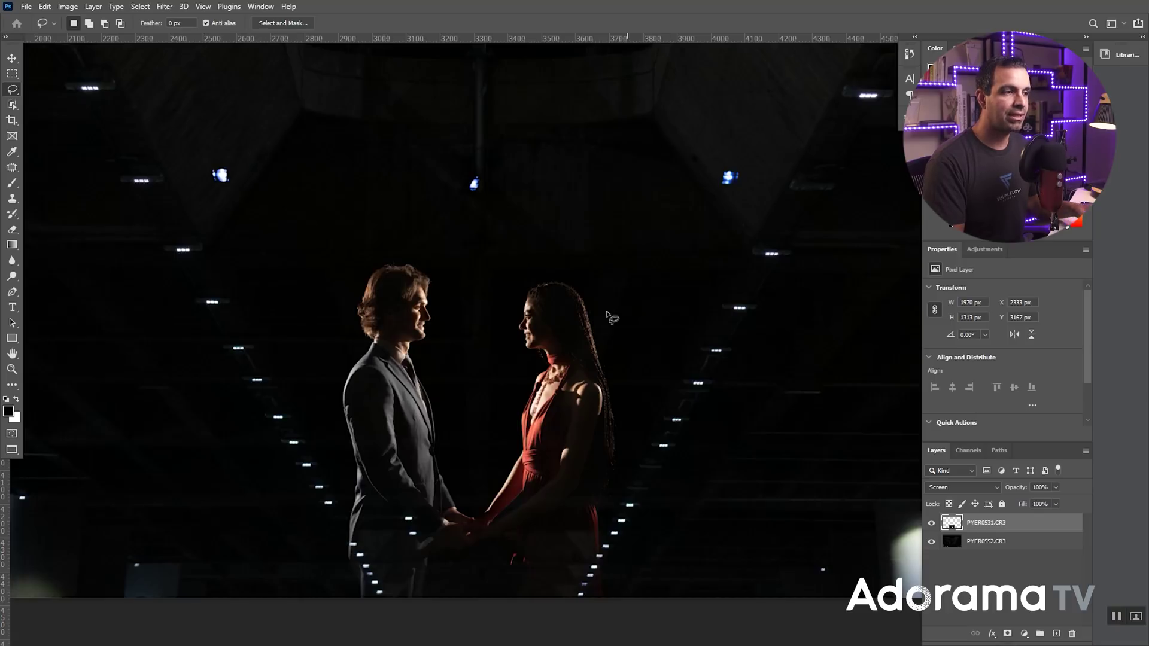
{"action": "left_click", "coordinate": [983, 541]}
Step: Add a layer mask to the couple layer and brush out the left and right ceiling lights in black
{"action": "left_click", "coordinate": [978, 524]}
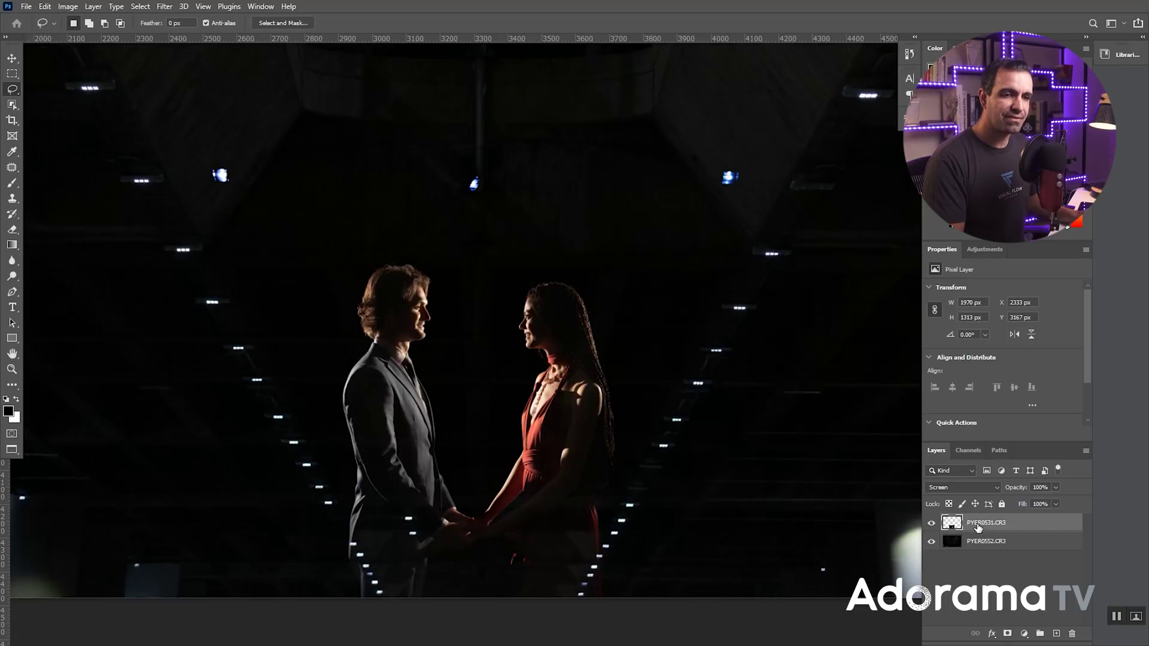
{"action": "left_click", "coordinate": [1007, 633]}
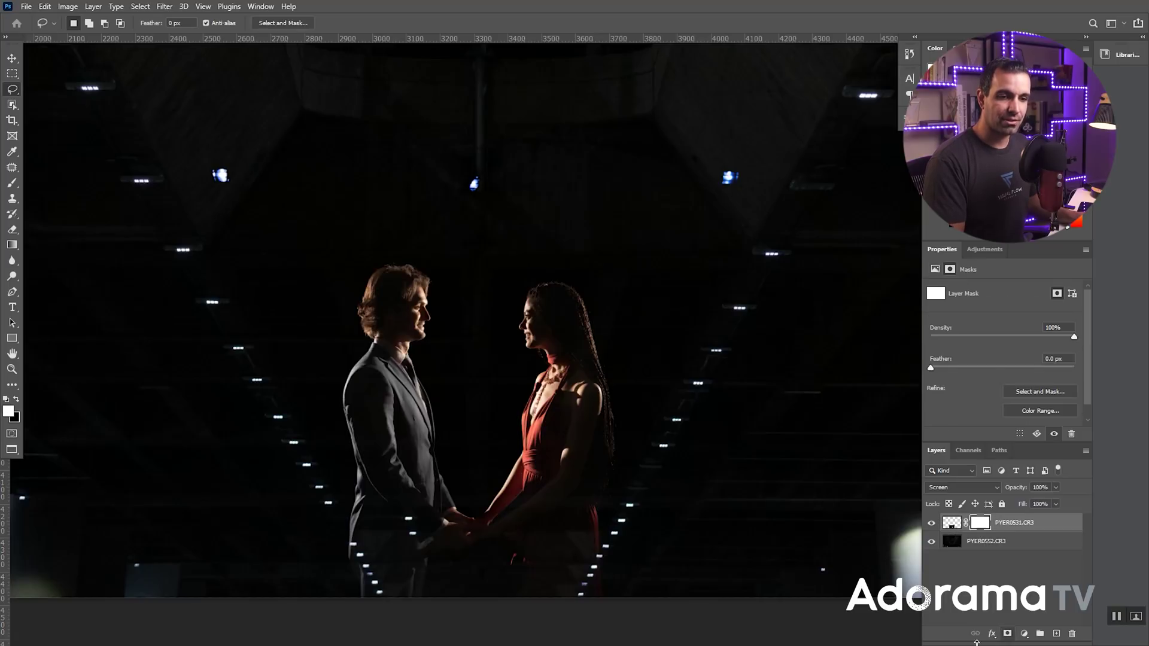
{"action": "key", "text": "b"}
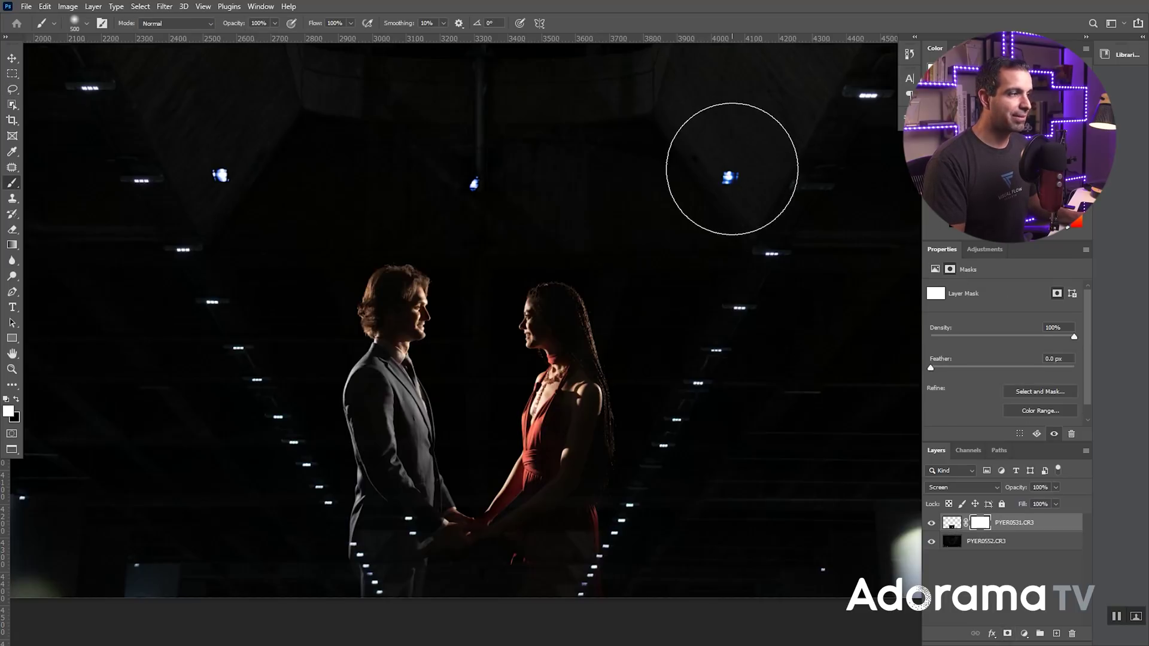
{"action": "key", "text": "bracketleft"}
{"action": "key", "text": "bracketleft"}
{"action": "key", "text": "bracketleft"}
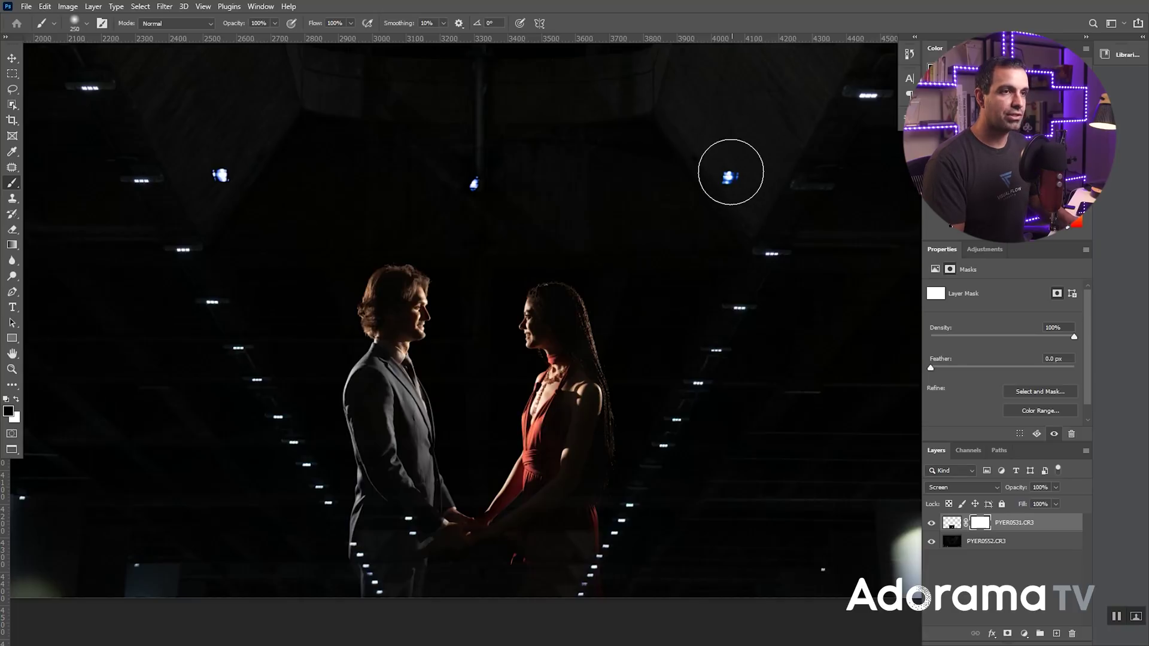
{"action": "left_click", "coordinate": [475, 183]}
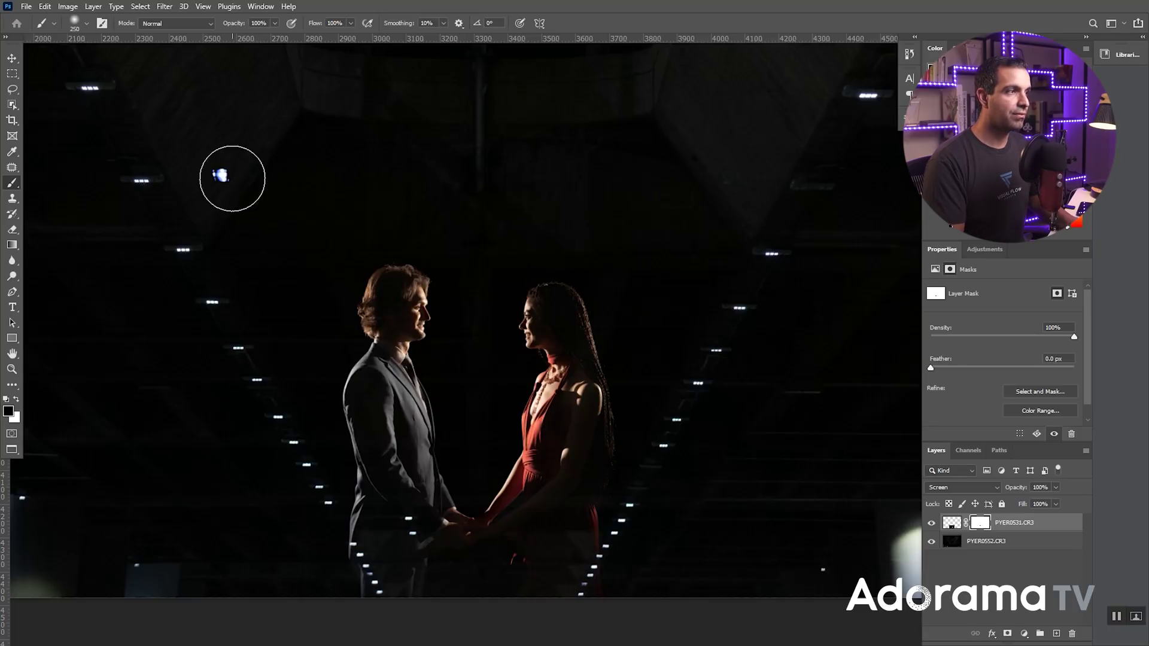
{"action": "left_click", "coordinate": [222, 174]}
{"action": "key", "text": "bracketright"}
{"action": "key", "text": "bracketright"}
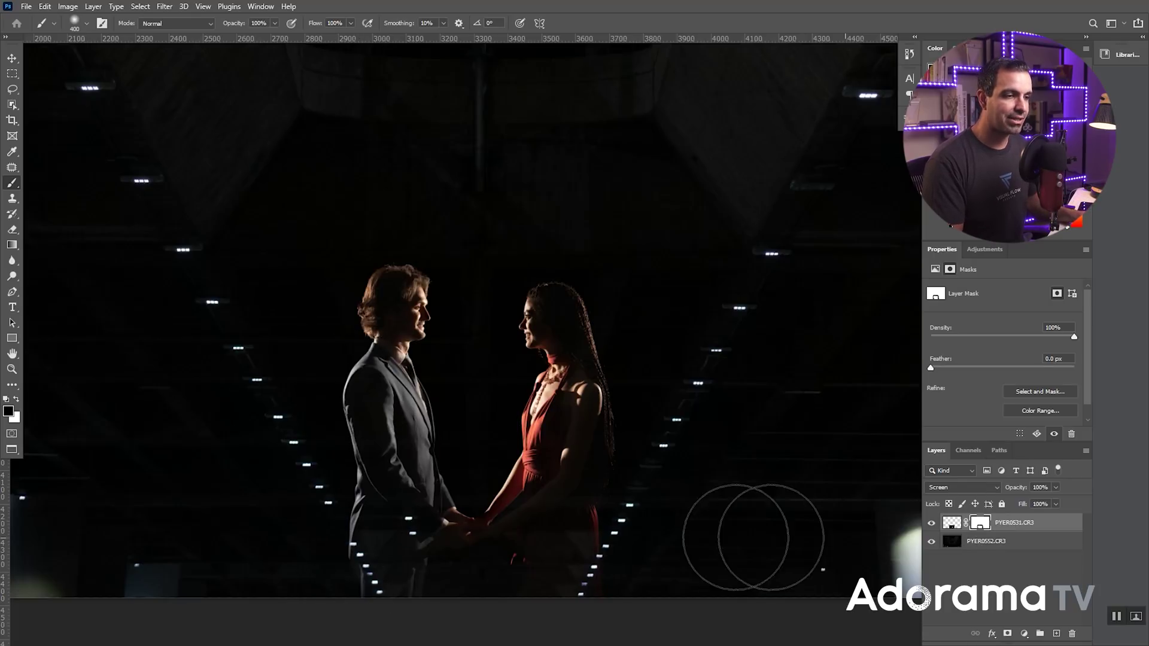
{"action": "left_click", "coordinate": [994, 546]}
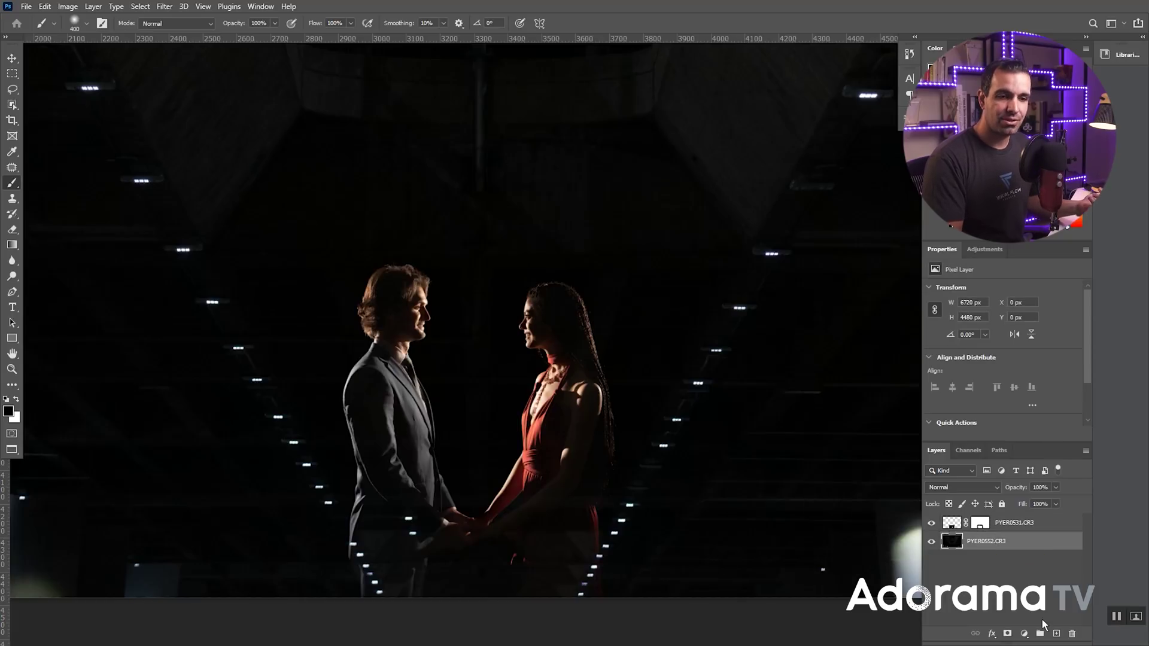
Step: Add a new Layer 1 above the underpass and paint black behind the woman and the man's legs
{"action": "left_click", "coordinate": [1057, 634]}
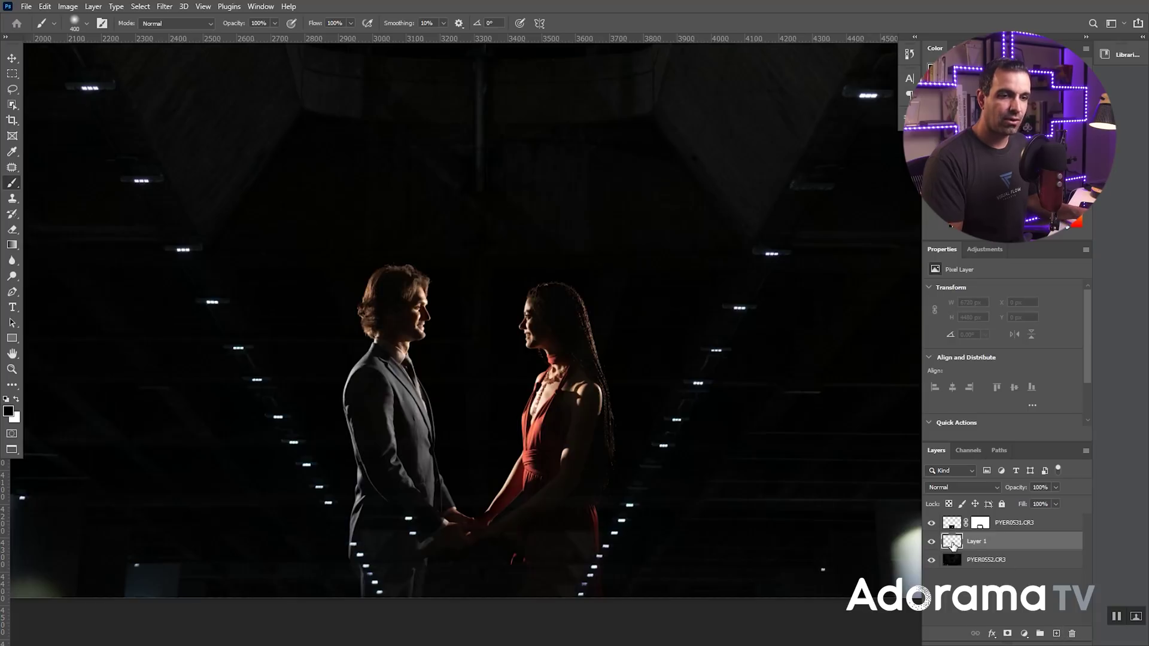
{"action": "key", "text": "bracketleft"}
{"action": "key", "text": "bracketleft"}
{"action": "key", "text": "bracketleft"}
{"action": "key", "text": "bracketleft"}
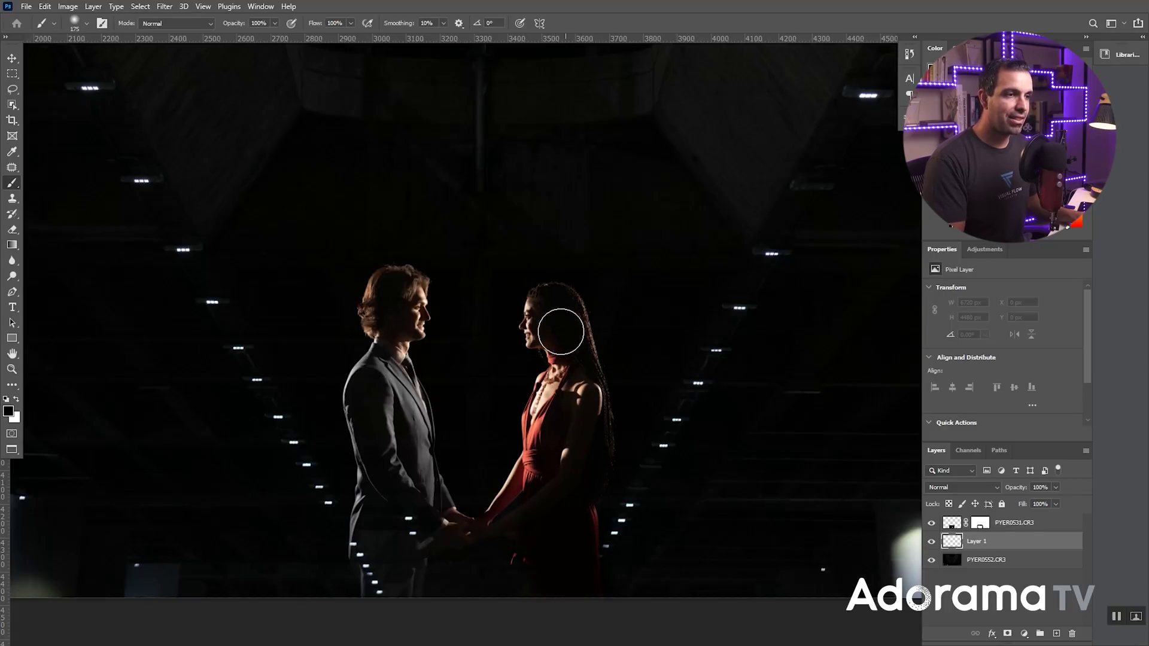
{"action": "mouse_move", "coordinate": [551, 321]}
{"action": "left_mouse_down"}
{"action": "mouse_move", "coordinate": [557, 383]}
{"action": "mouse_move", "coordinate": [539, 469]}
{"action": "mouse_move", "coordinate": [550, 494]}
{"action": "left_mouse_up"}
{"action": "key", "text": "bracketleft"}
{"action": "key", "text": "bracketleft"}
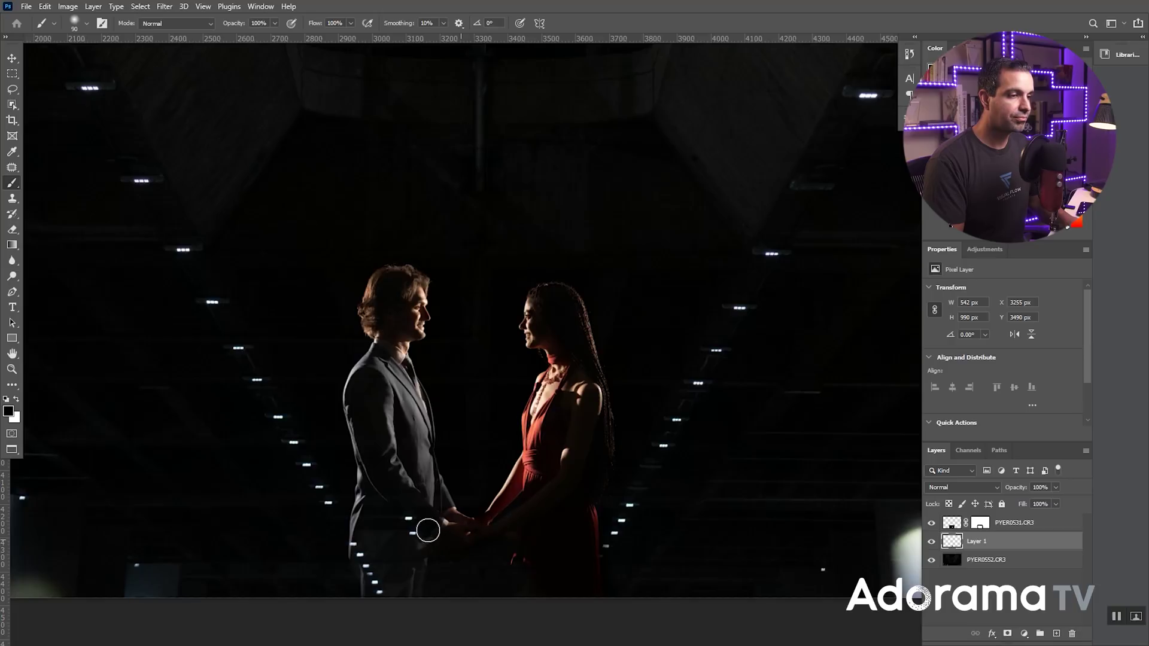
{"action": "mouse_move", "coordinate": [403, 495]}
{"action": "left_mouse_down"}
{"action": "mouse_move", "coordinate": [401, 580]}
{"action": "mouse_move", "coordinate": [380, 563]}
{"action": "mouse_move", "coordinate": [377, 597]}
{"action": "left_mouse_up"}
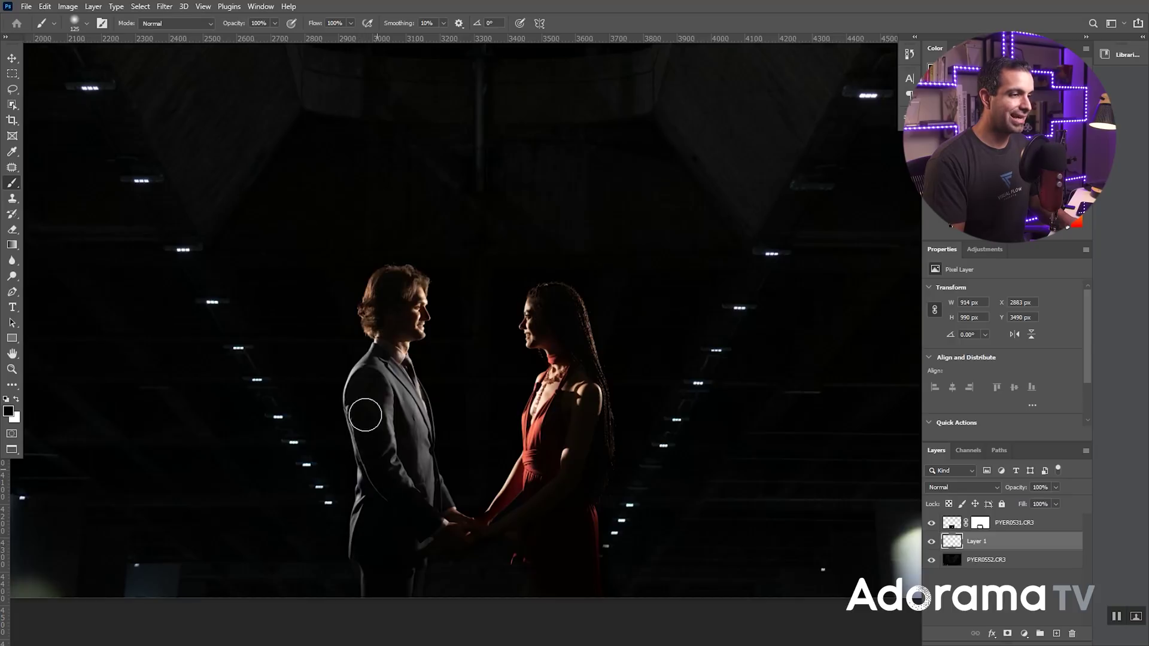
Step: Paint black over the man's arm and head, then zoom in and solo Layer 1 to inspect it
{"action": "key", "text": "bracketright"}
{"action": "key", "text": "bracketright"}
{"action": "mouse_move", "coordinate": [389, 397]}
{"action": "left_mouse_down"}
{"action": "mouse_move", "coordinate": [409, 474]}
{"action": "mouse_move", "coordinate": [396, 467]}
{"action": "mouse_move", "coordinate": [409, 456]}
{"action": "mouse_move", "coordinate": [416, 516]}
{"action": "left_mouse_up"}
{"action": "key", "text": "bracketleft"}
{"action": "left_click_drag", "start_coordinate": [398, 287], "coordinate": [398, 324]}
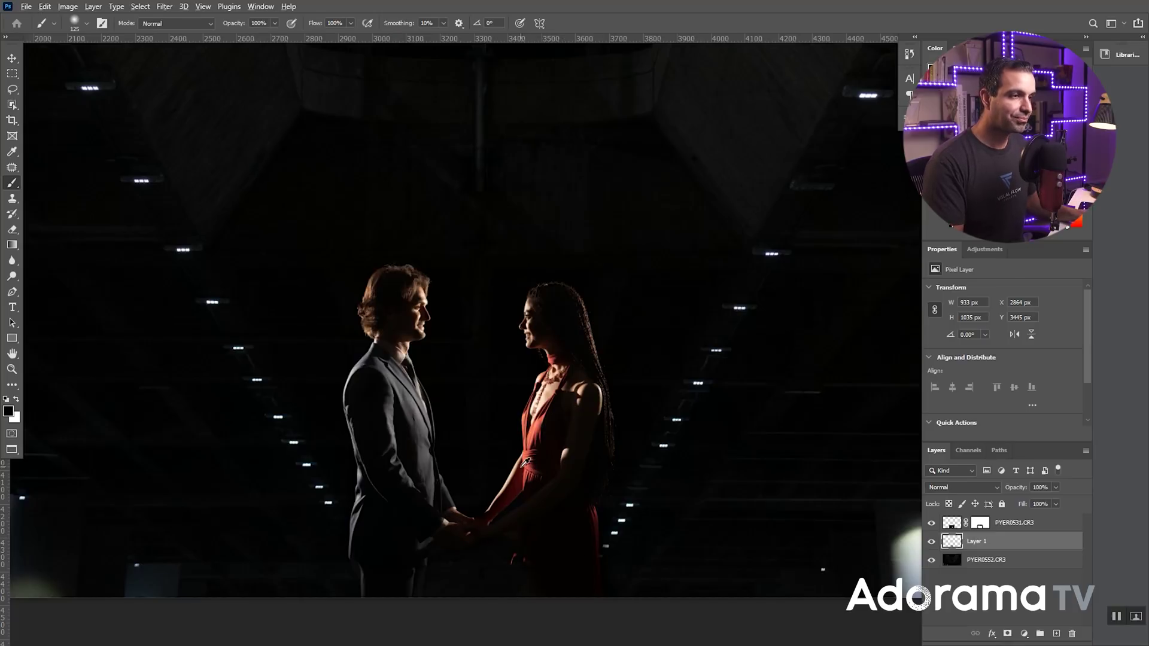
{"action": "scroll", "coordinate": [525, 462], "scroll_direction": "down", "scroll_amount": 4}
{"action": "scroll", "coordinate": [524, 462], "scroll_direction": "up", "scroll_amount": 2}
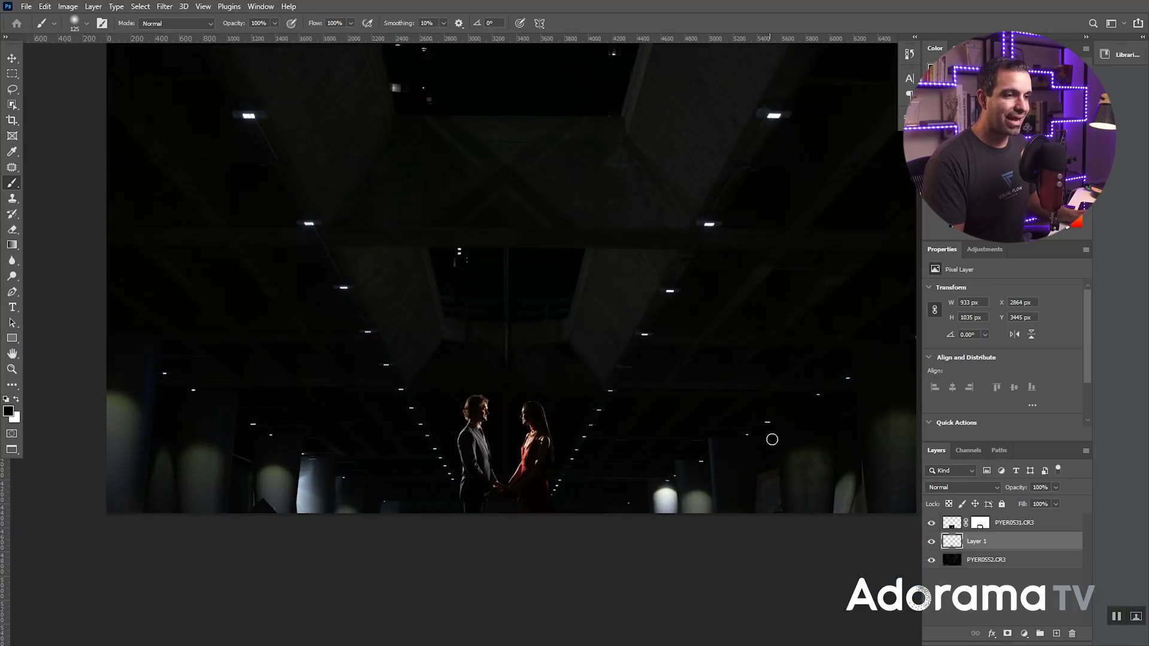
{"action": "key", "text": "ctrl+plus"}
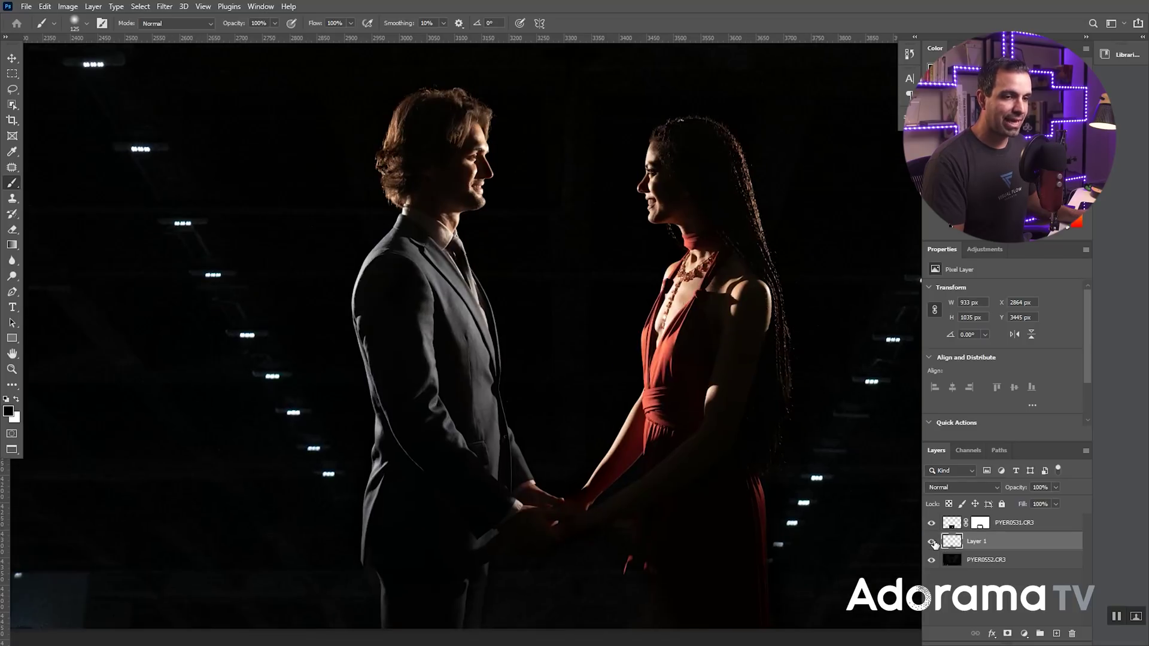
{"action": "left_click", "coordinate": [931, 541], "text": "alt"}
Step: Fill the holes along the right figure's chest on Layer 1, then bring back all layers
{"action": "mouse_move", "coordinate": [690, 356]}
{"action": "left_mouse_down"}
{"action": "mouse_move", "coordinate": [710, 398]}
{"action": "mouse_move", "coordinate": [718, 347]}
{"action": "left_mouse_up"}
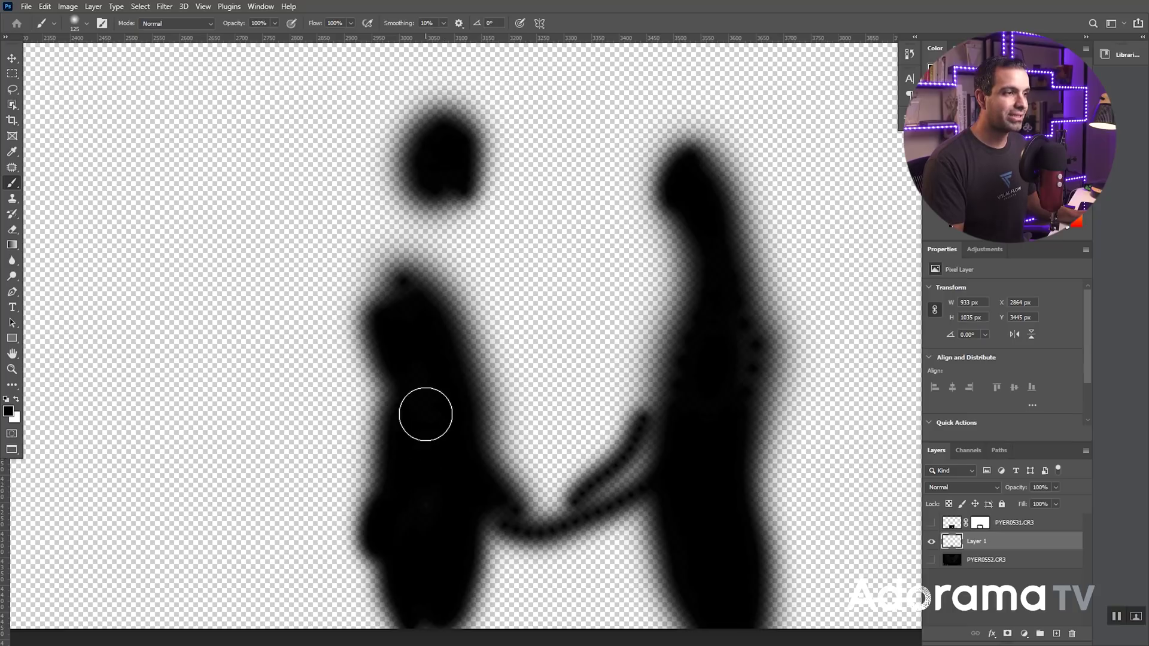
{"action": "left_click_drag", "start_coordinate": [529, 462], "coordinate": [473, 379]}
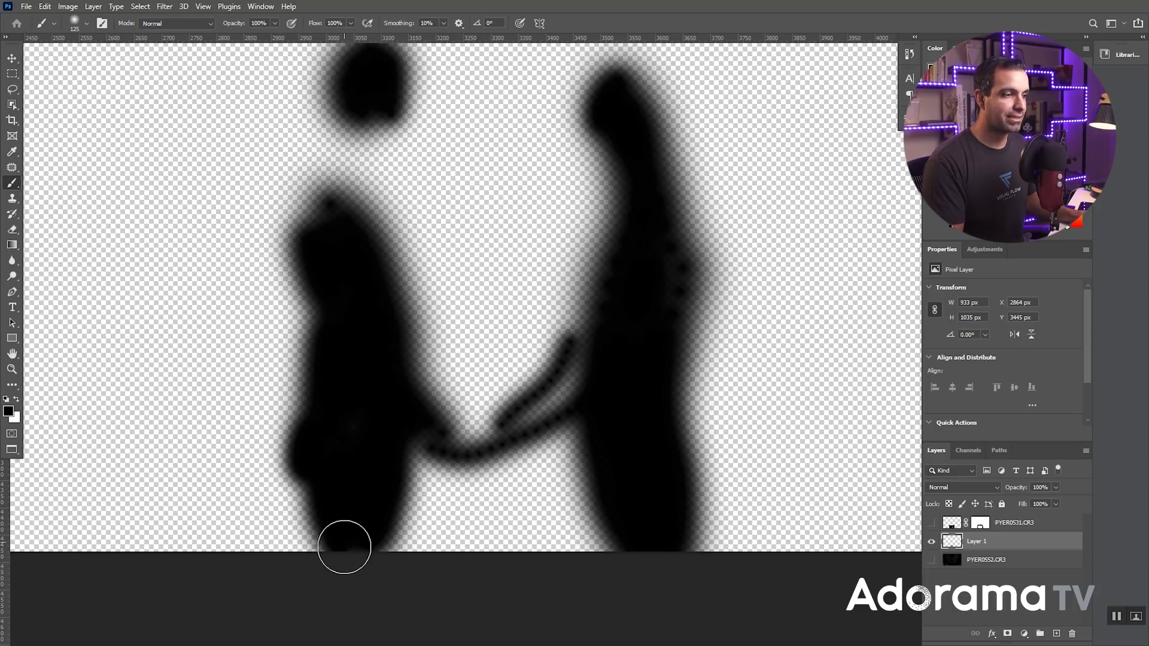
{"action": "mouse_move", "coordinate": [661, 360]}
{"action": "left_mouse_down"}
{"action": "mouse_move", "coordinate": [648, 265]}
{"action": "mouse_move", "coordinate": [652, 318]}
{"action": "left_mouse_up"}
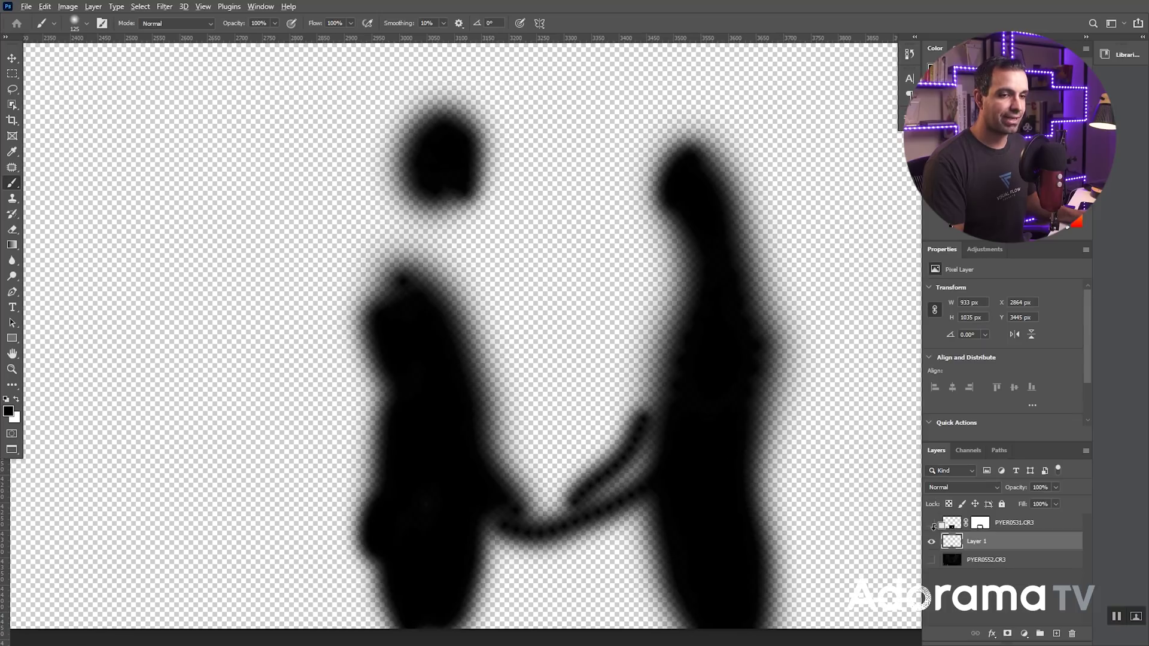
{"action": "left_click", "coordinate": [931, 543], "text": "alt"}
{"action": "mouse_move", "coordinate": [727, 433]}
{"action": "left_mouse_down"}
{"action": "mouse_move", "coordinate": [608, 355]}
{"action": "mouse_move", "coordinate": [601, 386]}
{"action": "left_mouse_up"}
{"action": "left_click_drag", "start_coordinate": [359, 185], "coordinate": [368, 213]}
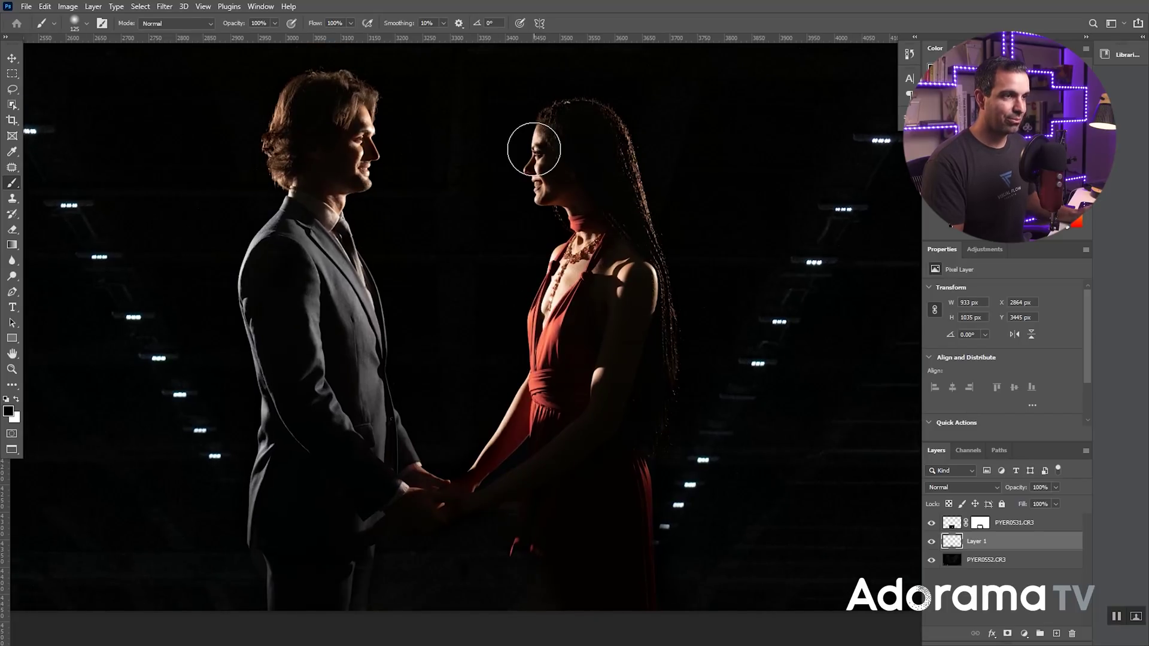
Step: Stamp all visible layers into a new merged layer with Ctrl+Alt+Shift+E and return to Lightroom
{"action": "scroll", "coordinate": [412, 281], "scroll_direction": "down", "scroll_amount": 8}
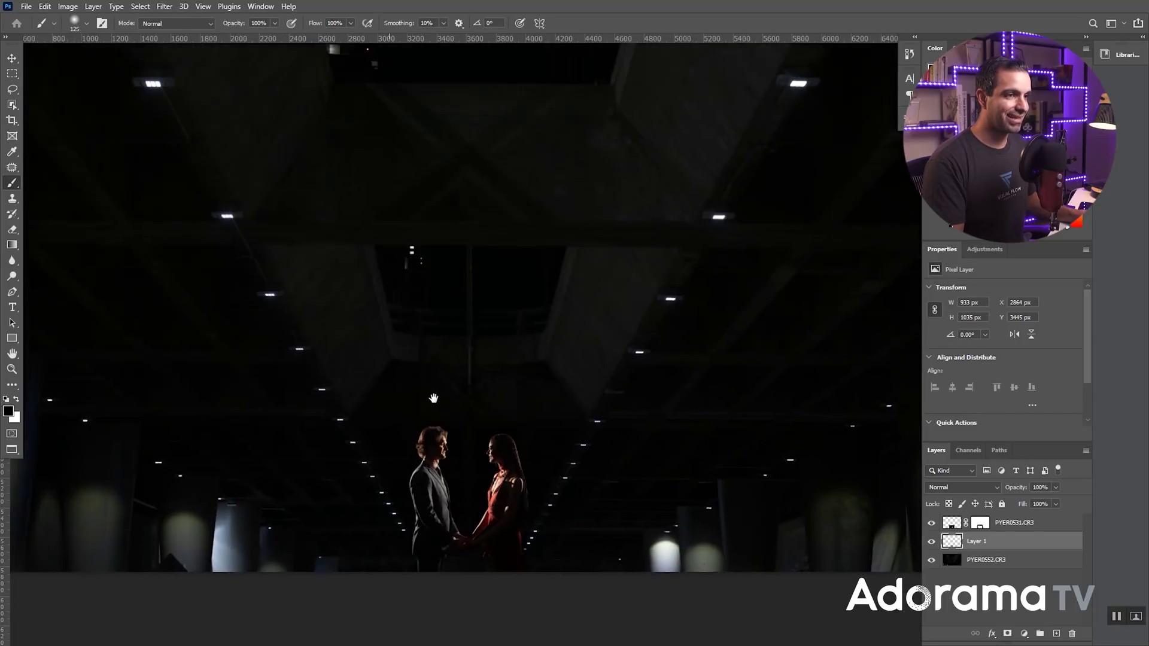
{"action": "scroll", "coordinate": [434, 398], "scroll_direction": "down", "scroll_amount": 4}
{"action": "scroll", "coordinate": [438, 386], "scroll_direction": "up", "scroll_amount": 3}
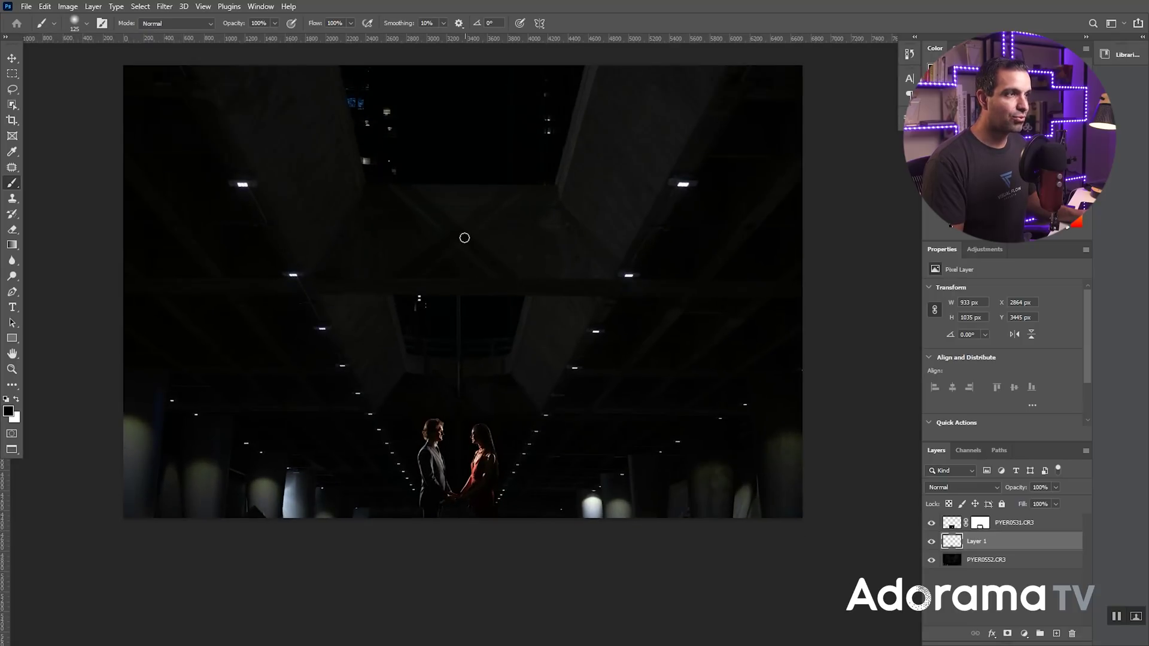
{"action": "scroll", "coordinate": [465, 238], "scroll_direction": "up", "scroll_amount": 3}
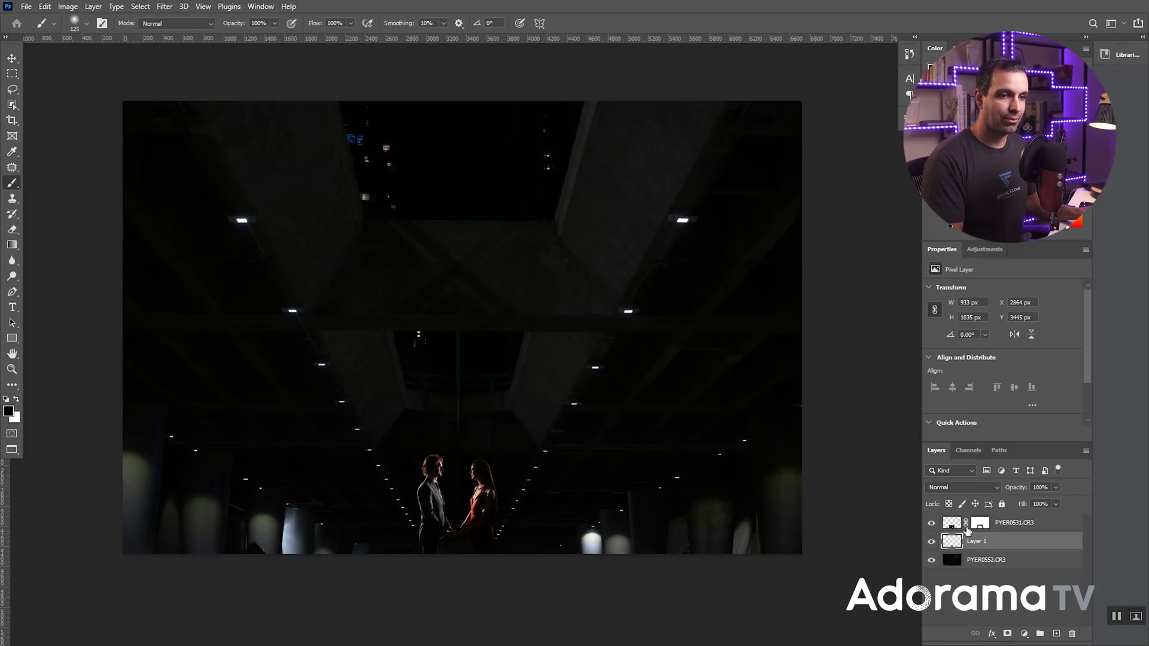
{"action": "left_click", "coordinate": [966, 525]}
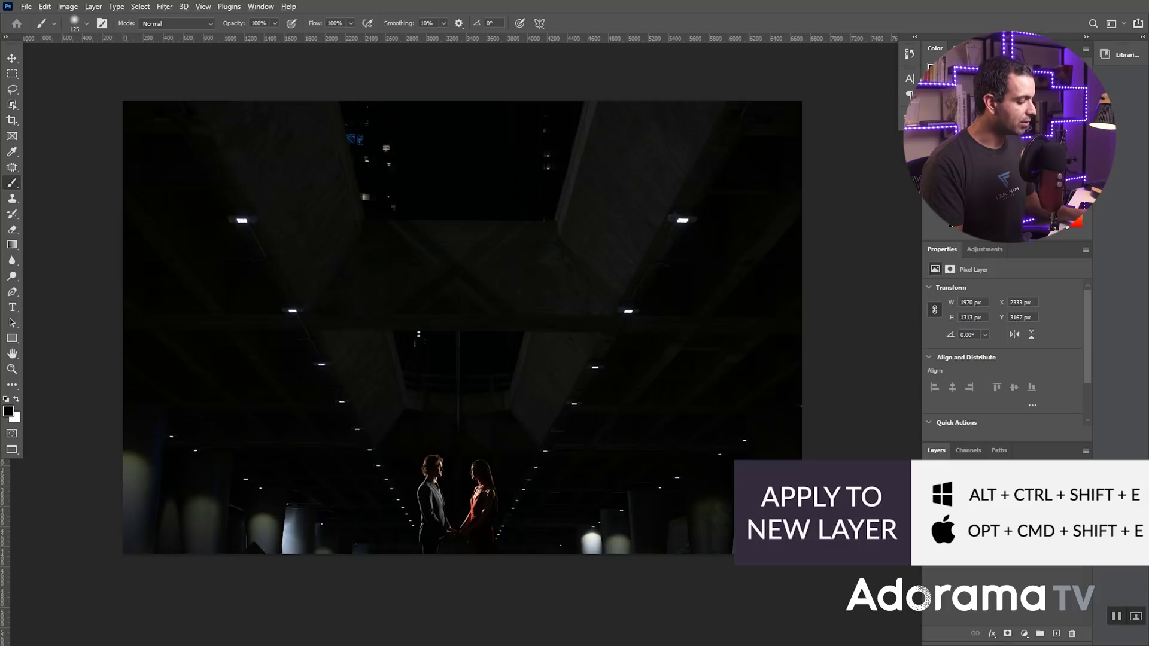
{"action": "key", "text": "ctrl+alt+shift+e"}
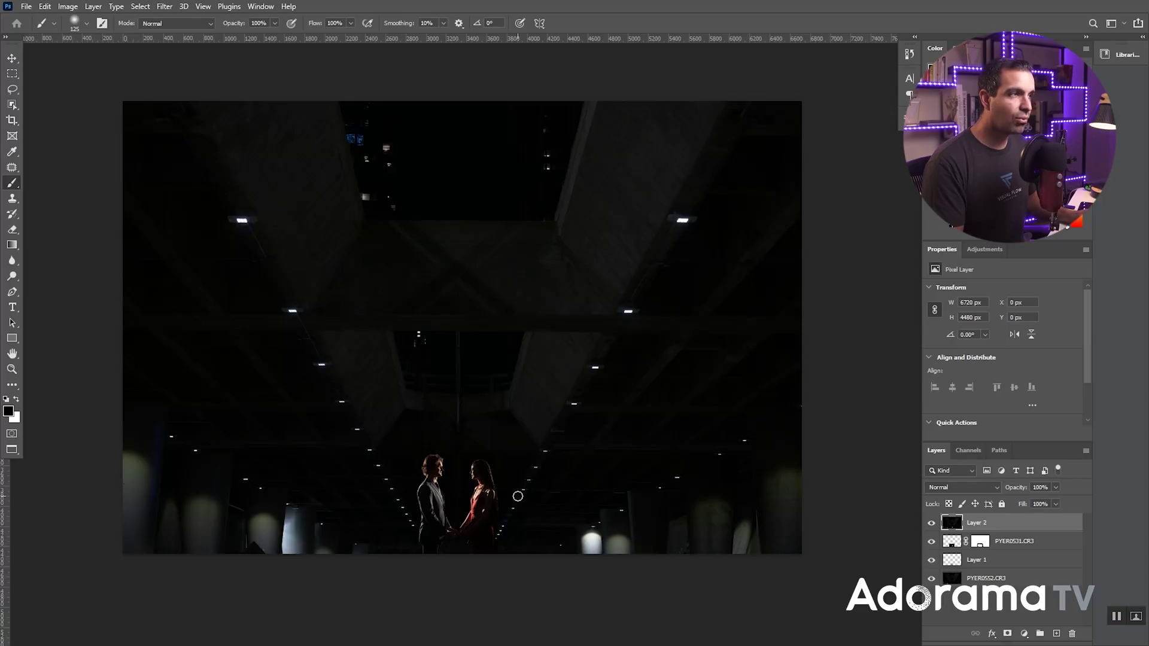
{"action": "key", "text": "alt+Tab"}
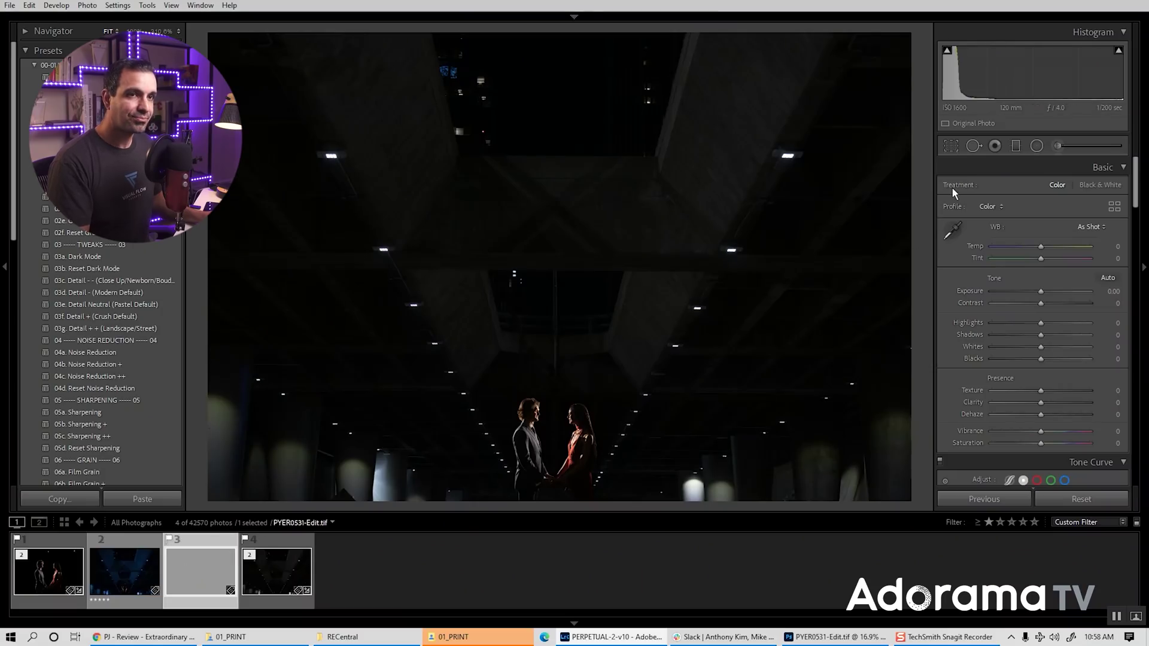
Step: Draw a radial filter around the couple using the Burn (Exposure -0.5) preset with a cooler Temp
{"action": "left_click", "coordinate": [1035, 147]}
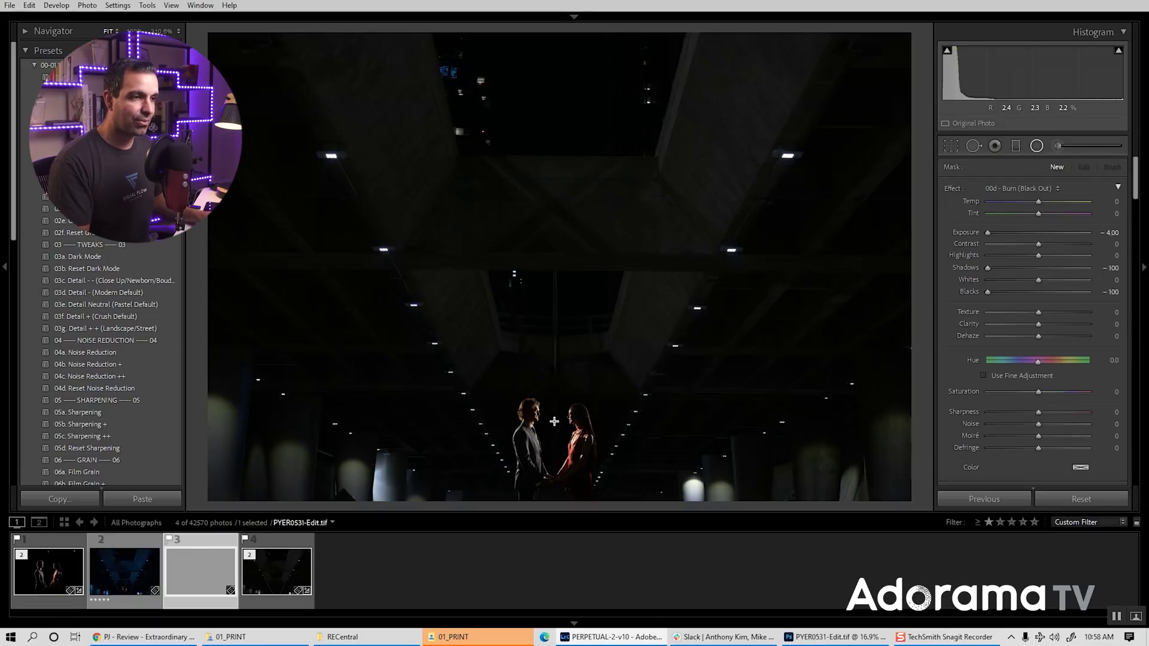
{"action": "left_click_drag", "start_coordinate": [554, 422], "coordinate": [795, 590]}
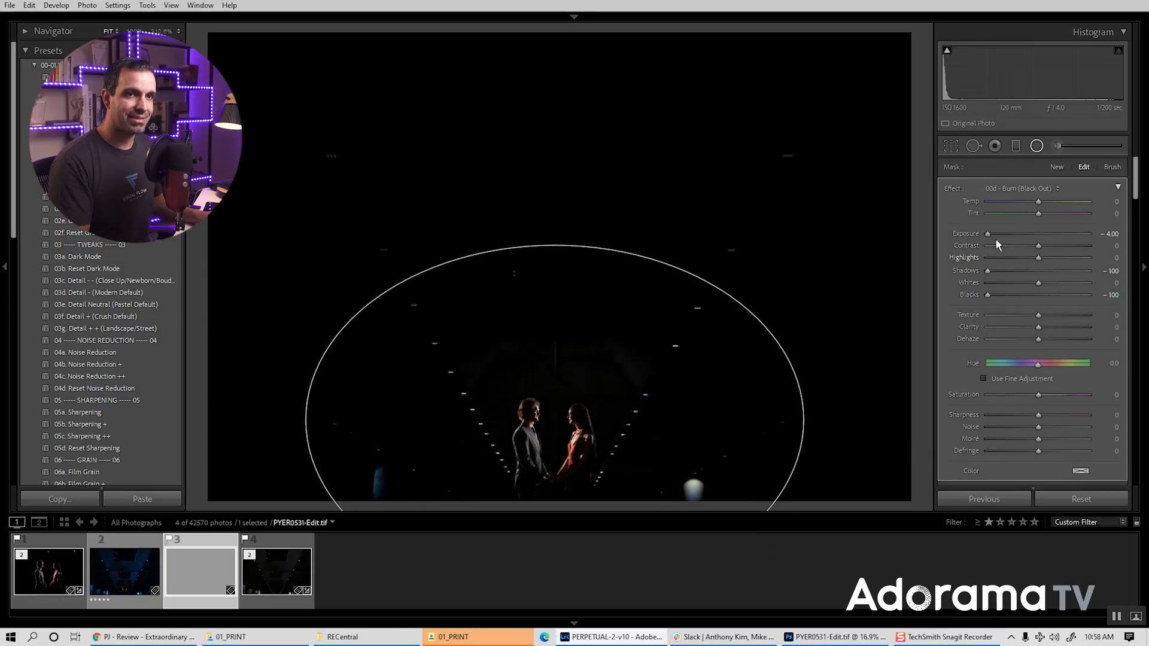
{"action": "left_click", "coordinate": [1025, 189]}
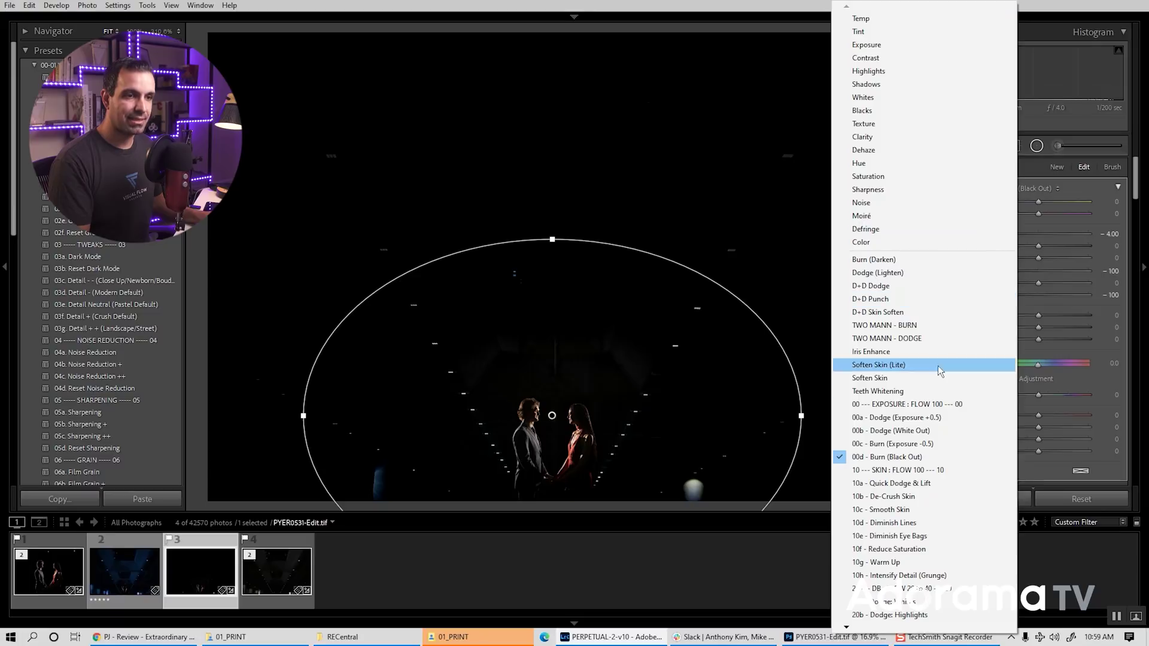
{"action": "left_click", "coordinate": [912, 444]}
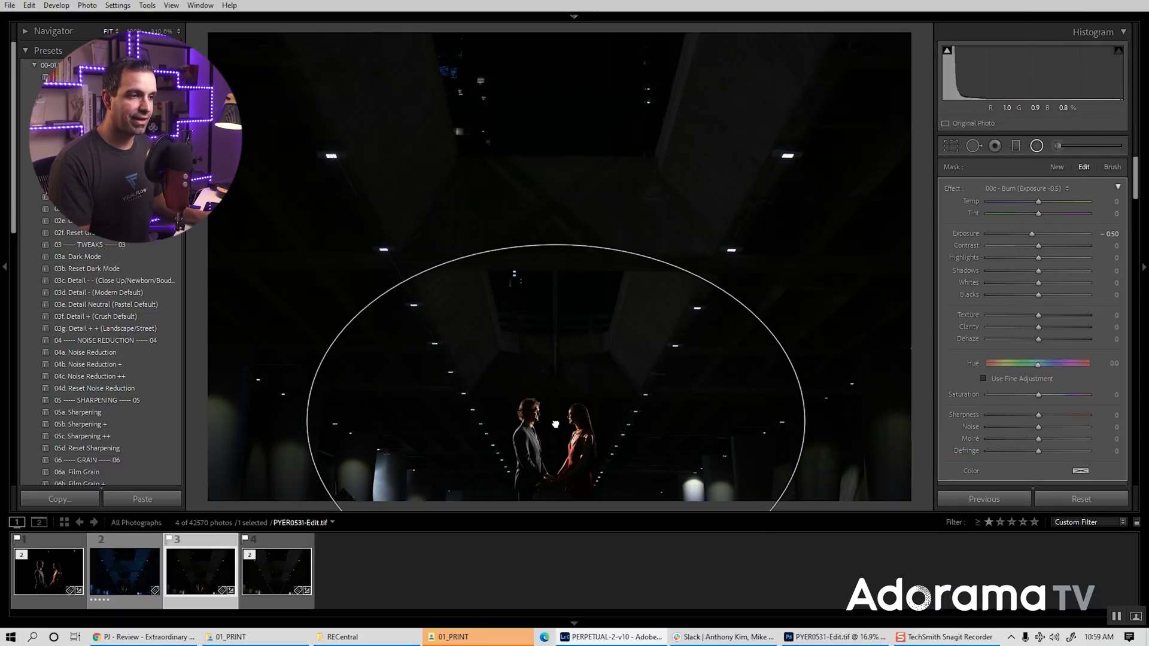
{"action": "left_click", "coordinate": [1032, 203]}
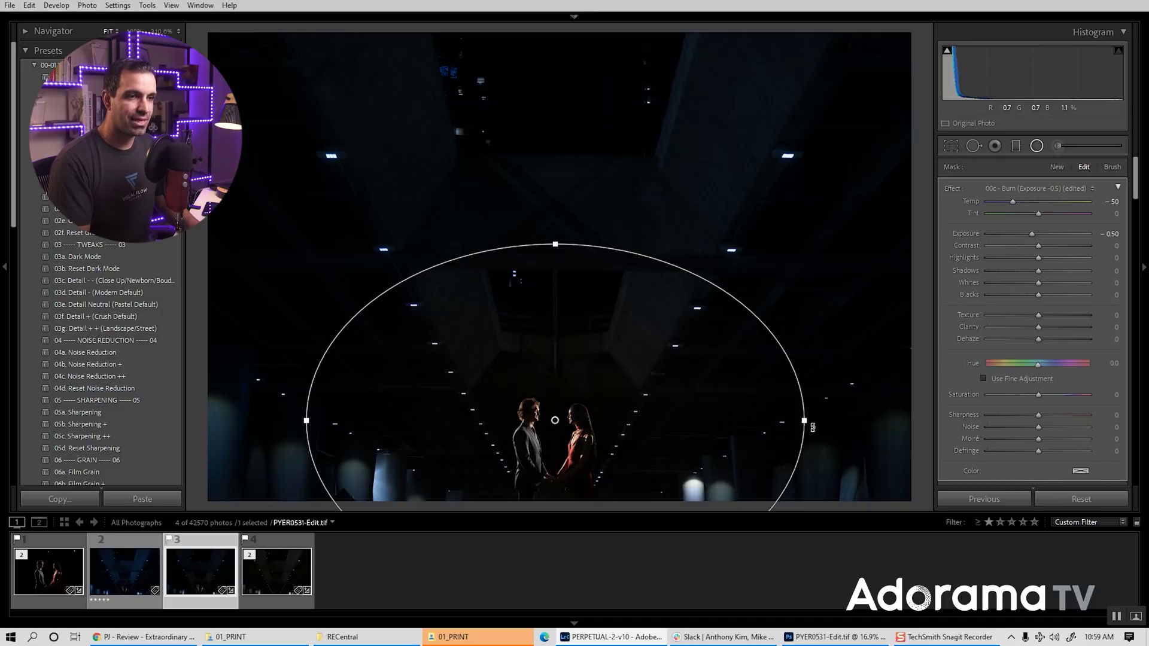
Step: Reshape the radial ellipse tighter around the couple and ease the blue cooling to Temp -30
{"action": "left_click_drag", "start_coordinate": [813, 428], "coordinate": [697, 431]}
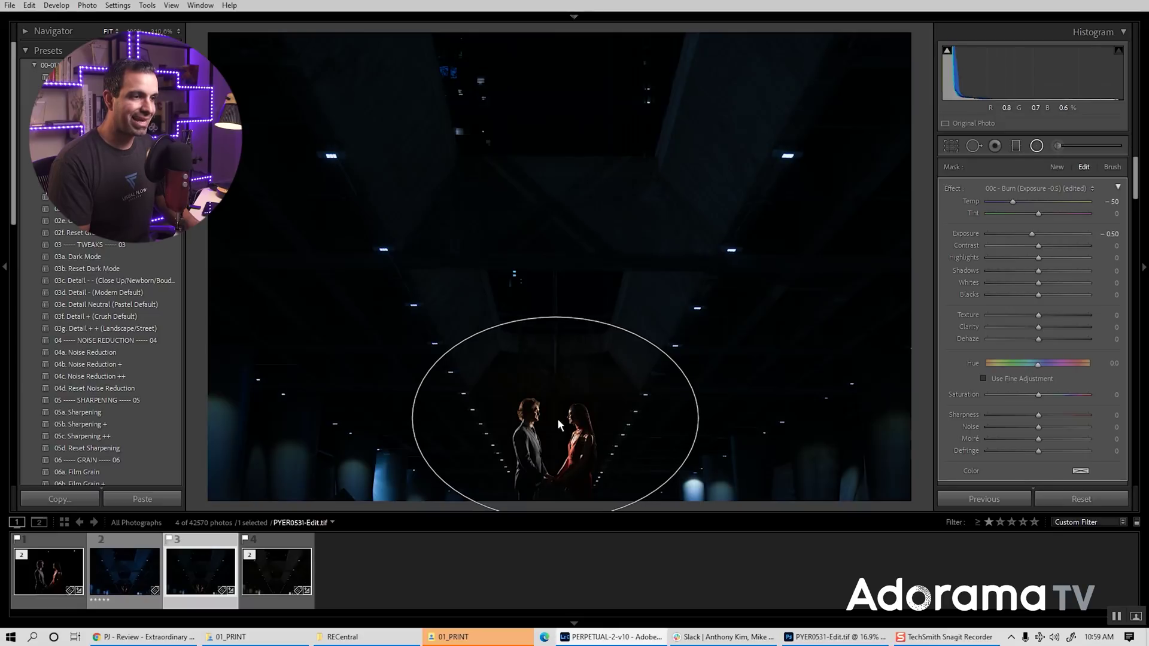
{"action": "left_click_drag", "start_coordinate": [553, 315], "coordinate": [566, 295]}
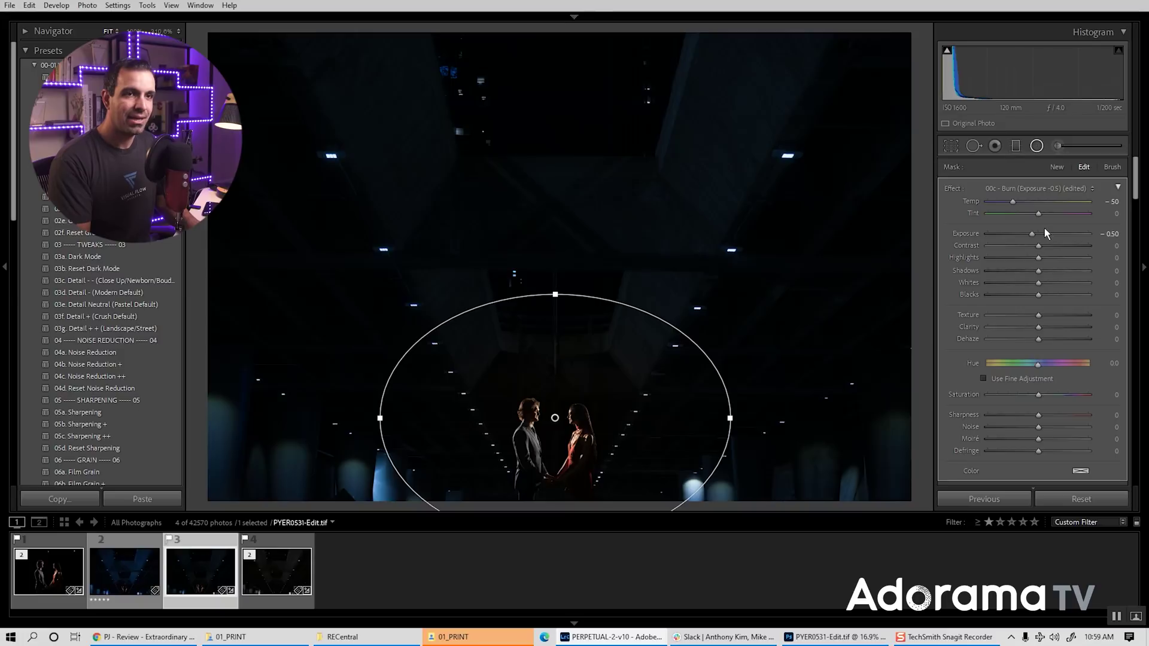
{"action": "scroll", "coordinate": [1037, 374], "scroll_direction": "down", "scroll_amount": 3}
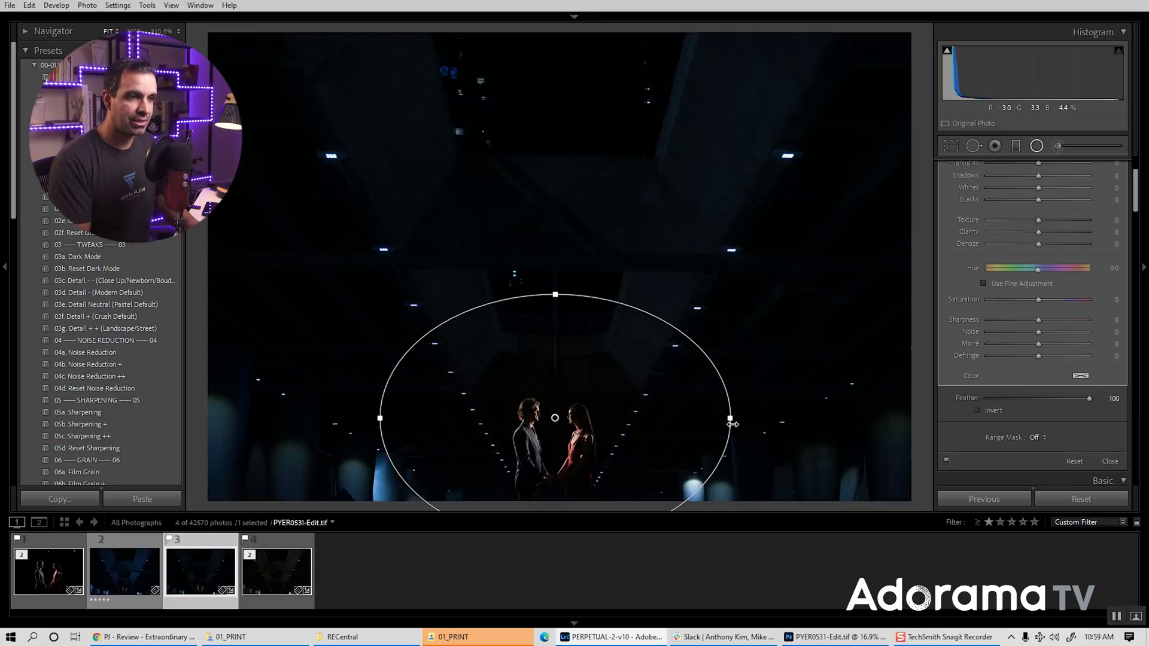
{"action": "left_click_drag", "start_coordinate": [733, 424], "coordinate": [776, 424]}
{"action": "scroll", "coordinate": [1029, 217], "scroll_direction": "up", "scroll_amount": 3}
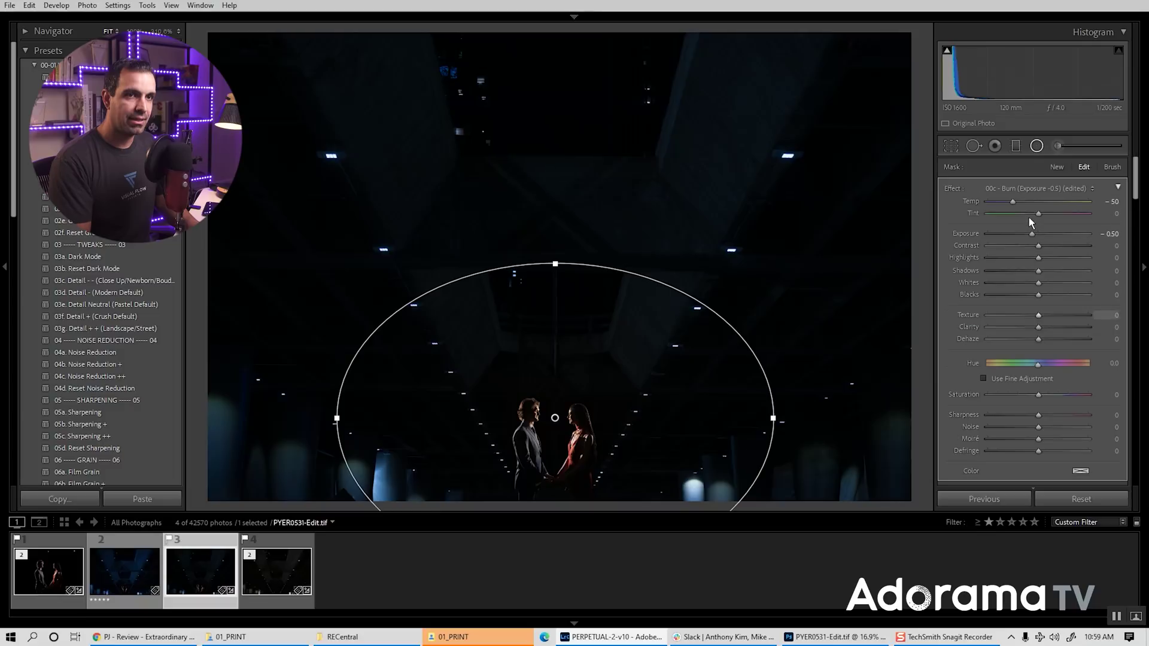
{"action": "left_click", "coordinate": [1043, 201]}
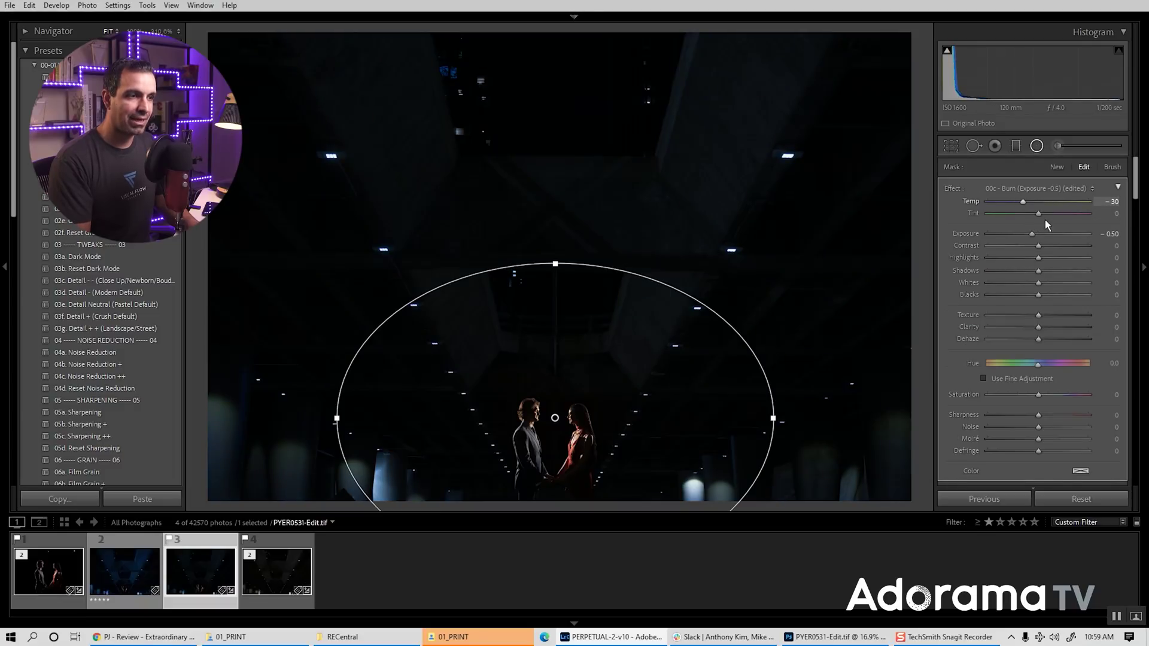
{"action": "scroll", "coordinate": [1057, 290], "scroll_direction": "down", "scroll_amount": 3}
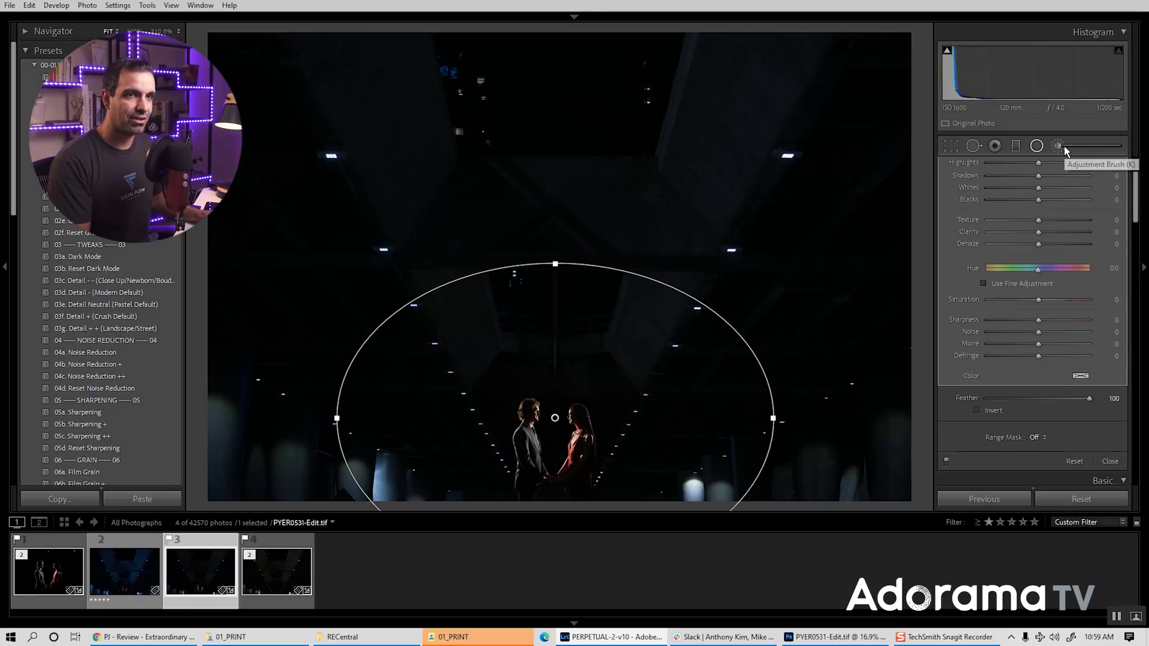
{"action": "left_click", "coordinate": [1064, 146]}
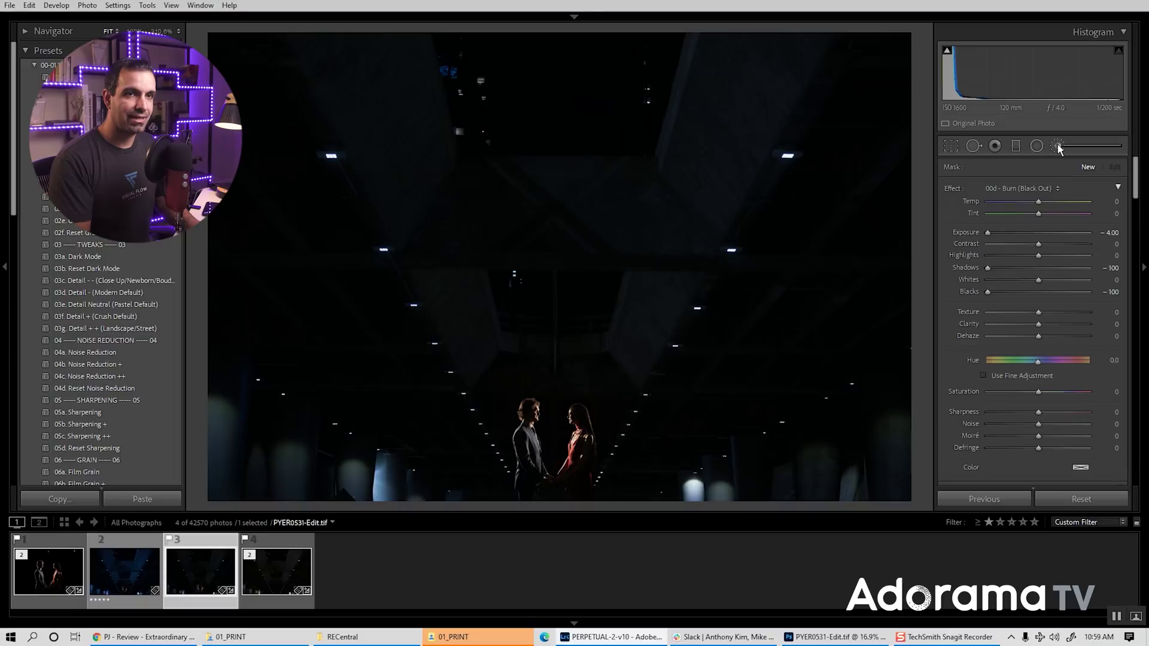
Step: Test Dehaze at higher values, up to +60, then reset it back to 0
{"action": "left_click", "coordinate": [1057, 145]}
{"action": "left_click", "coordinate": [1053, 414]}
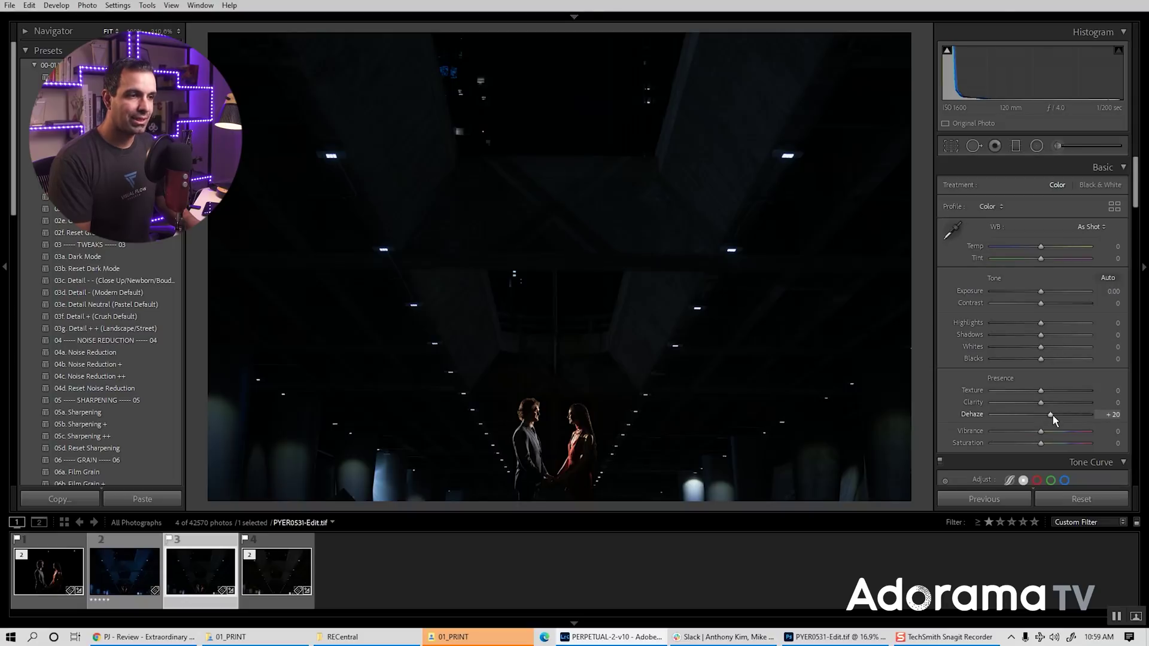
{"action": "double_click", "coordinate": [1051, 415]}
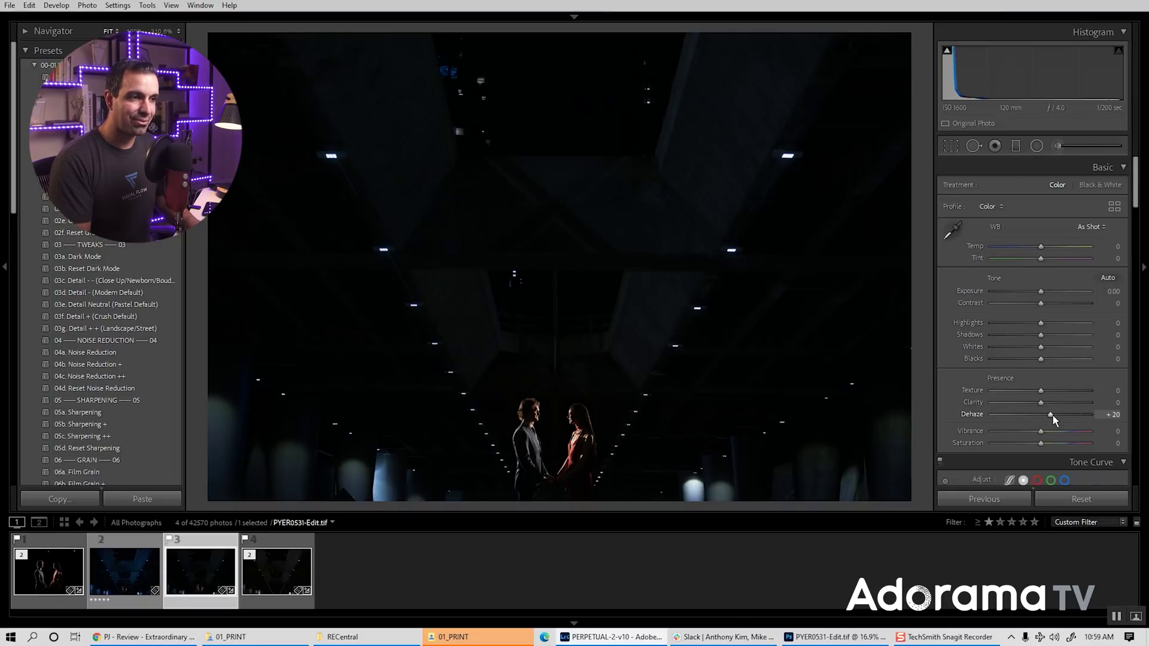
{"action": "key", "text": "shift+Up"}
{"action": "key", "text": "shift+Up"}
{"action": "key", "text": "shift+Up"}
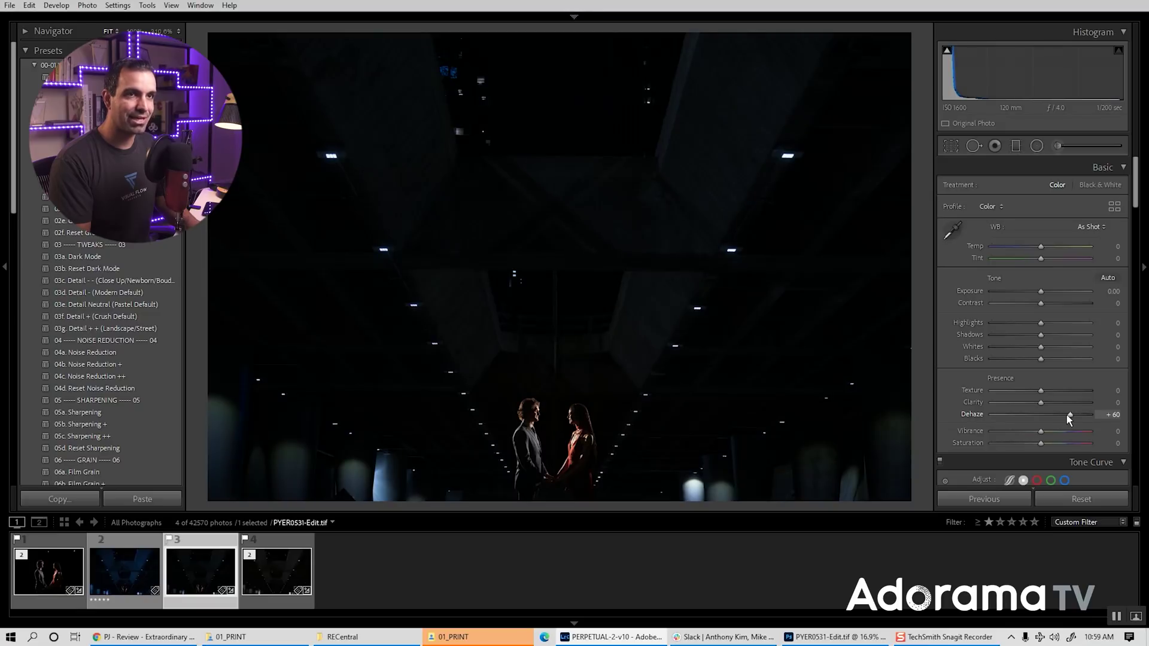
{"action": "double_click", "coordinate": [1070, 415]}
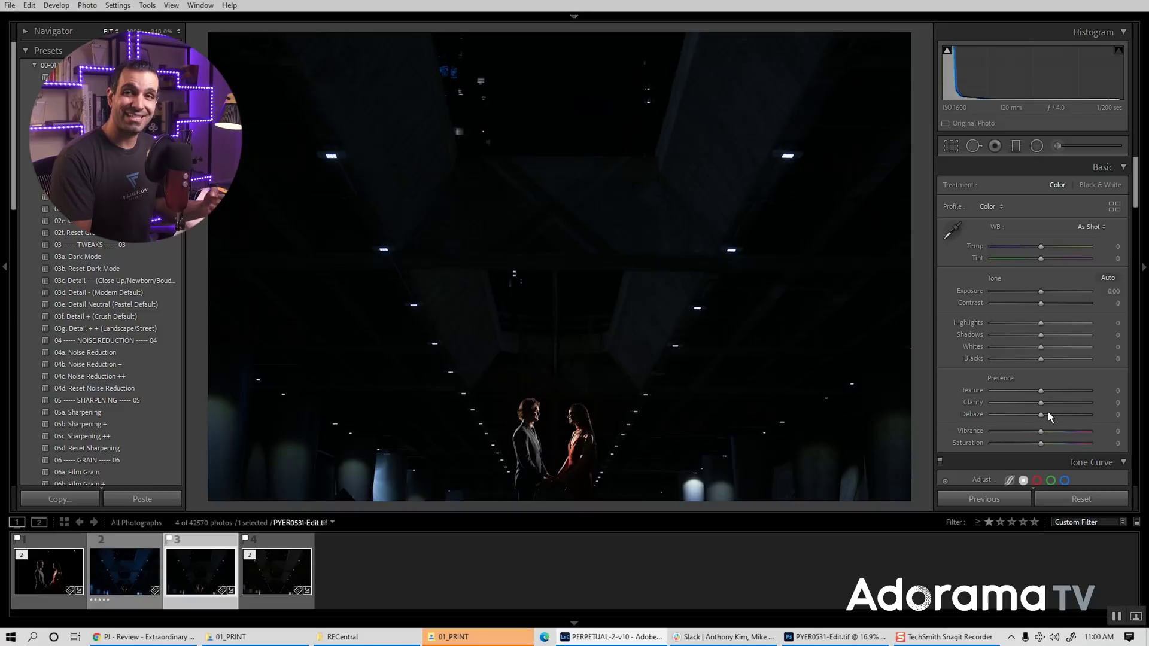
Step: Boost HSL Blue saturation to +40 and Vibrance to +15, then compare with the Before view
{"action": "scroll", "coordinate": [1050, 408], "scroll_direction": "down", "scroll_amount": 3}
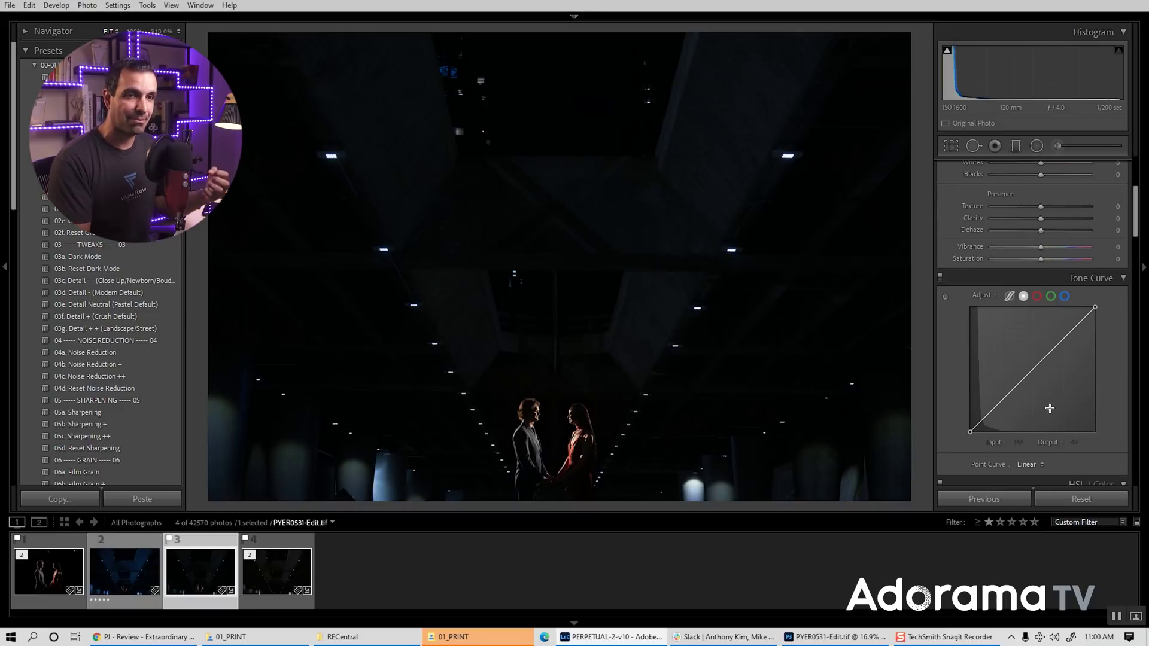
{"action": "scroll", "coordinate": [1050, 408], "scroll_direction": "down", "scroll_amount": 3}
{"action": "left_click", "coordinate": [1013, 320]}
{"action": "left_click_drag", "start_coordinate": [1042, 410], "coordinate": [1055, 410]}
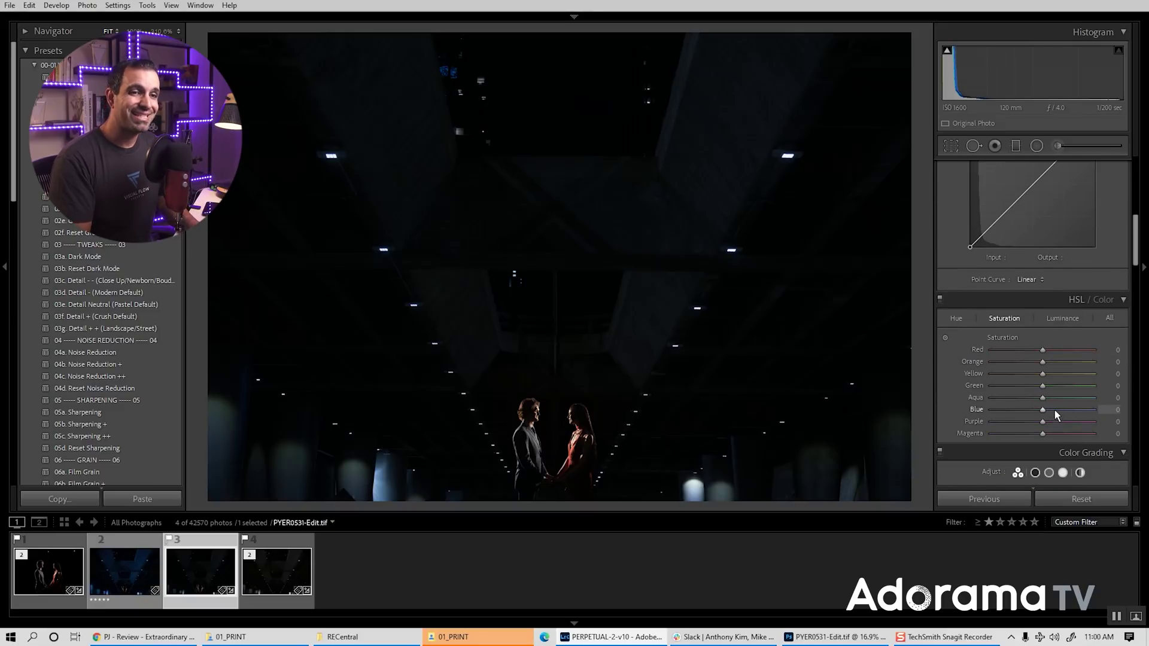
{"action": "scroll", "coordinate": [1026, 353], "scroll_direction": "up", "scroll_amount": 5}
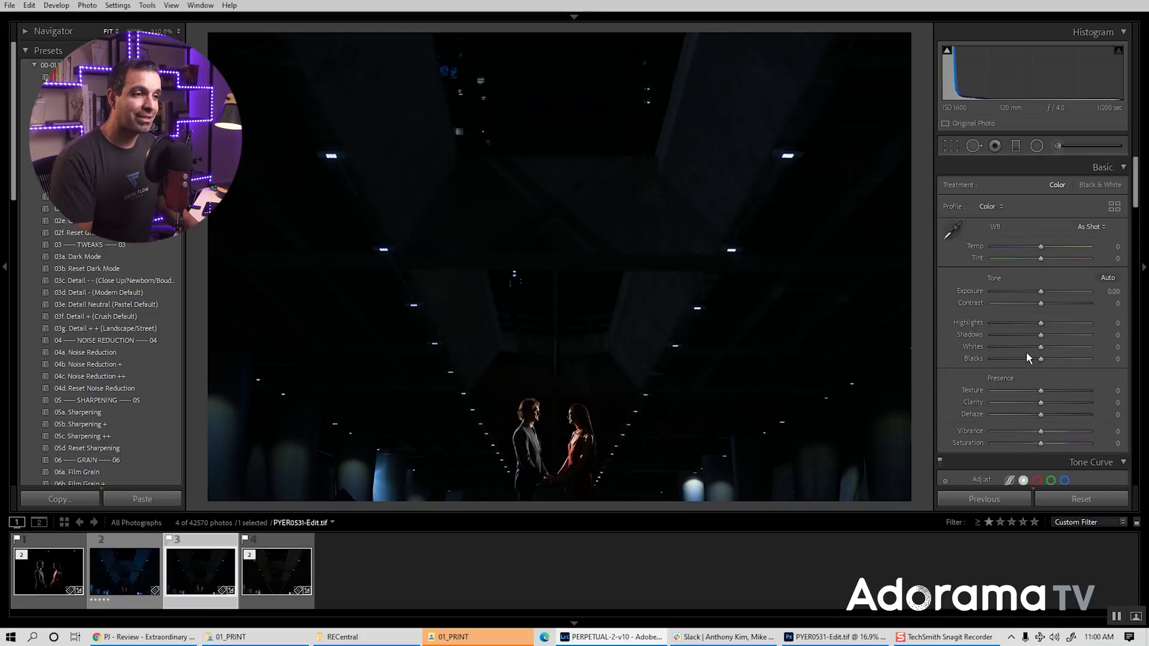
{"action": "left_click", "coordinate": [1057, 436]}
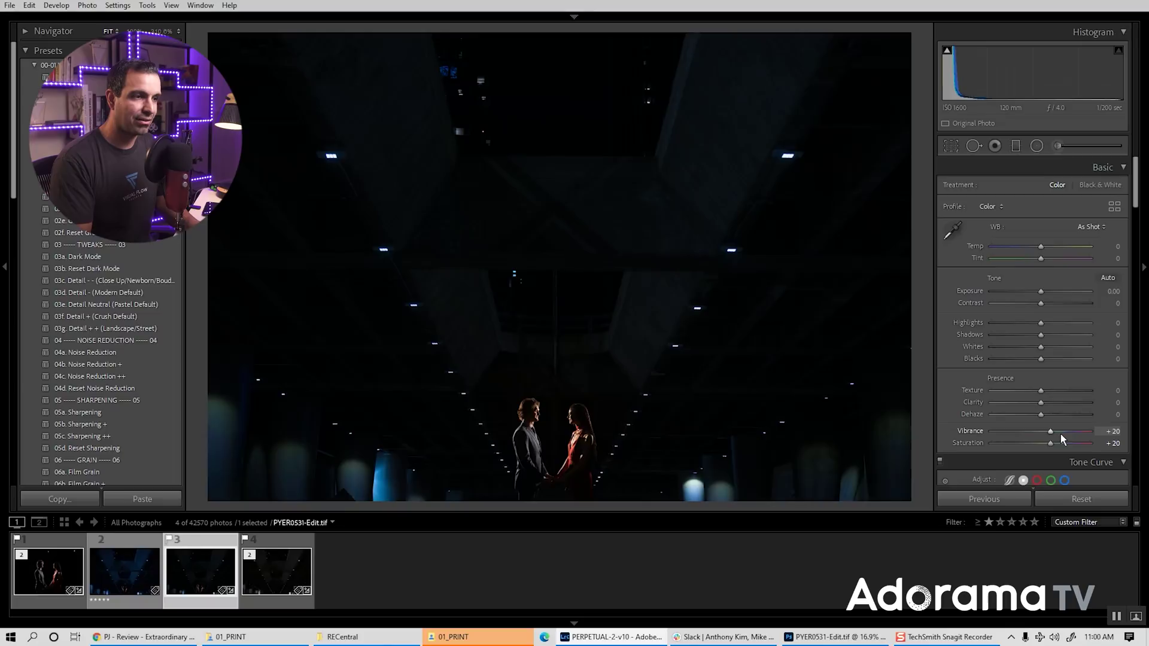
{"action": "key", "text": "Down"}
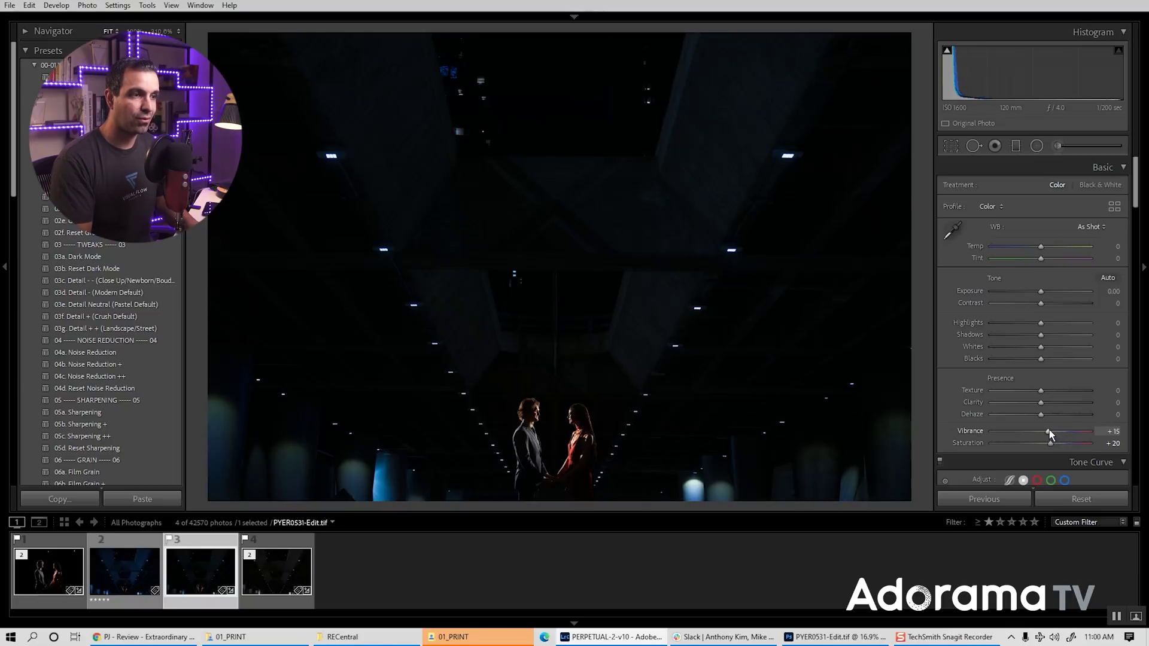
{"action": "key", "text": "backslash"}
{"action": "key", "text": "backslash"}
{"action": "key", "text": "backslash"}
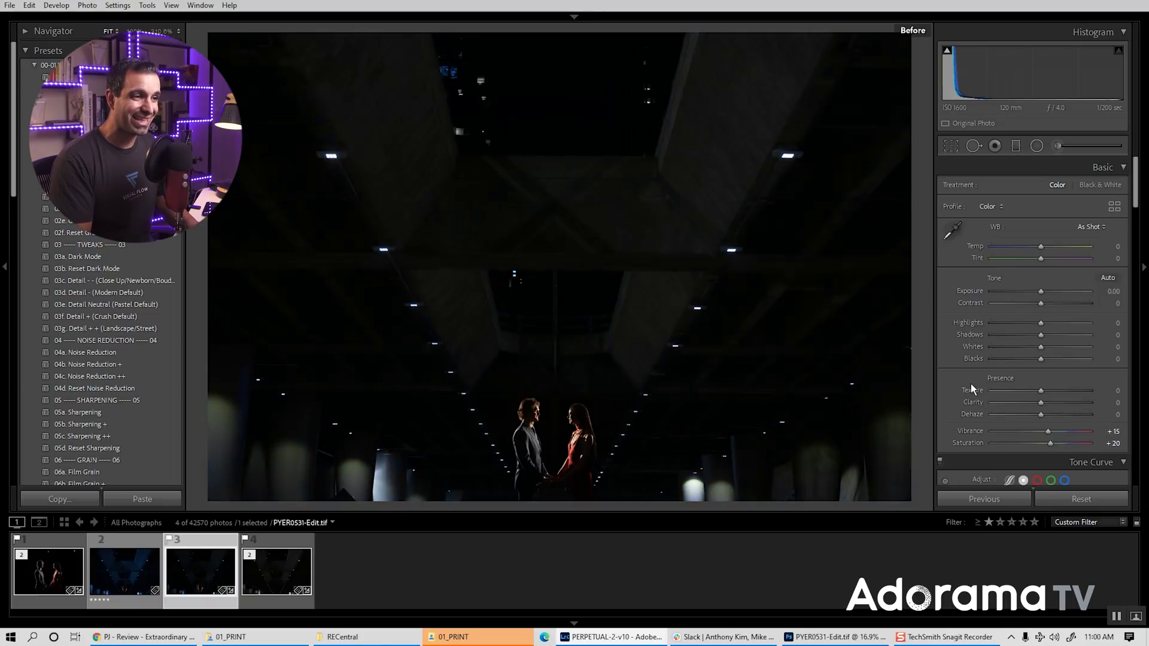
{"action": "key", "text": "backslash"}
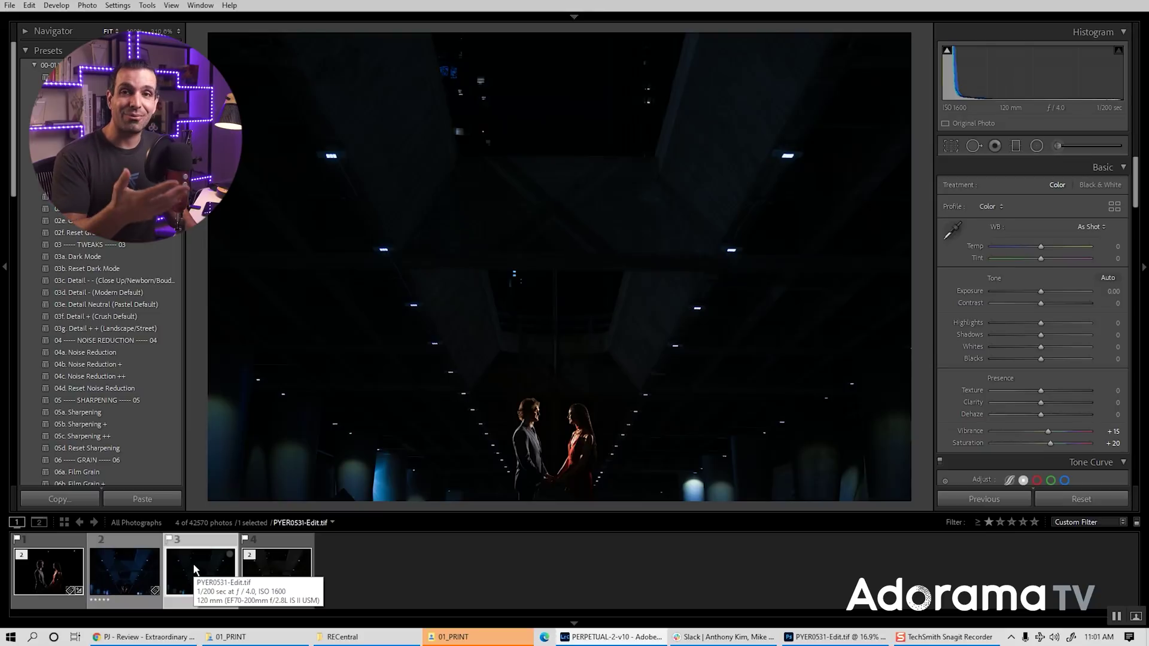
Step: Preview the composite's JPG version, then open the underpass photo PYER0552.CR3
{"action": "left_click", "coordinate": [117, 571]}
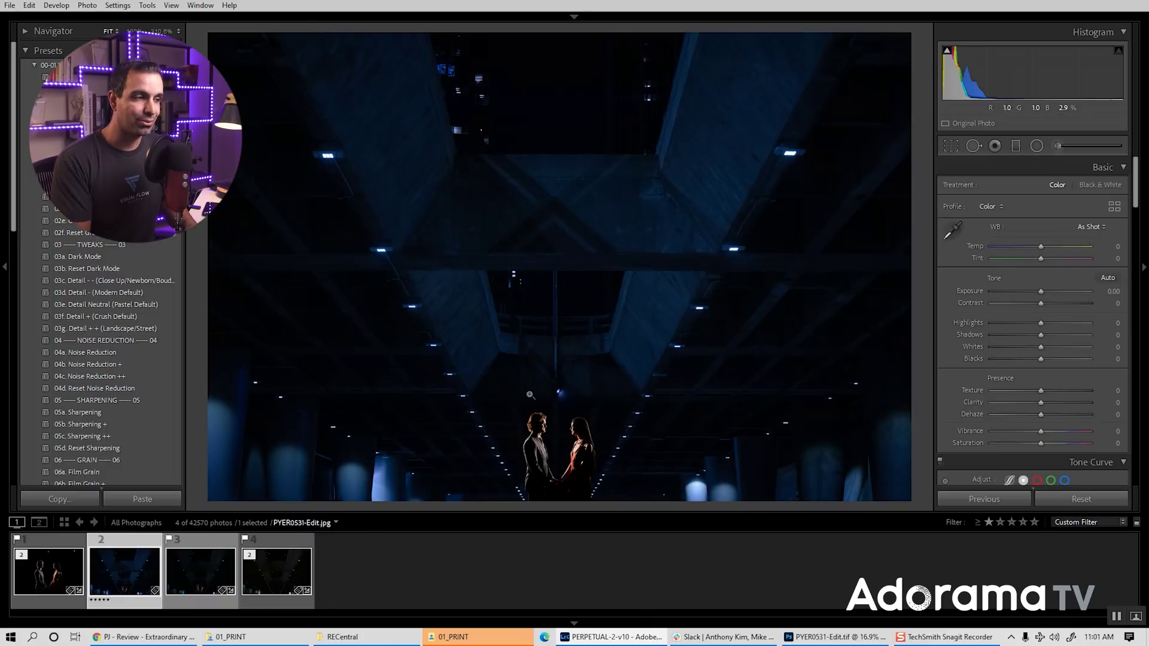
{"action": "left_click", "coordinate": [274, 580]}
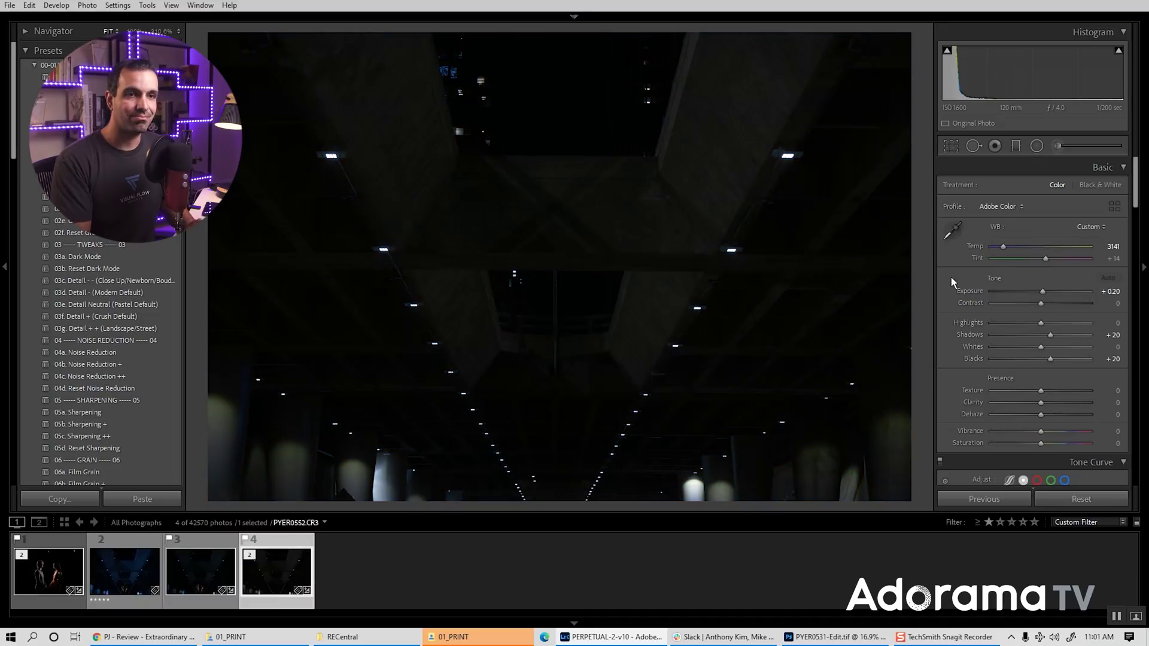